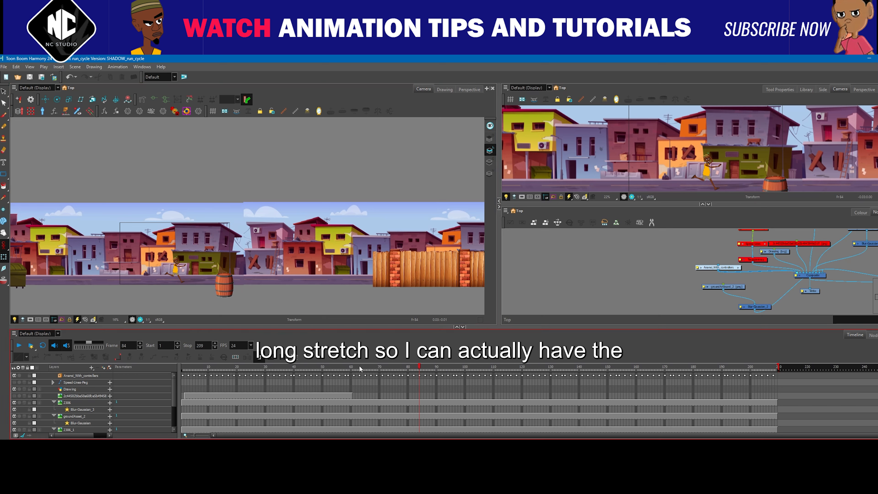
# Move the playhead to frame 41 of the run cycle
pyautogui.moveTo(420, 367); pyautogui.dragTo(295, 372)
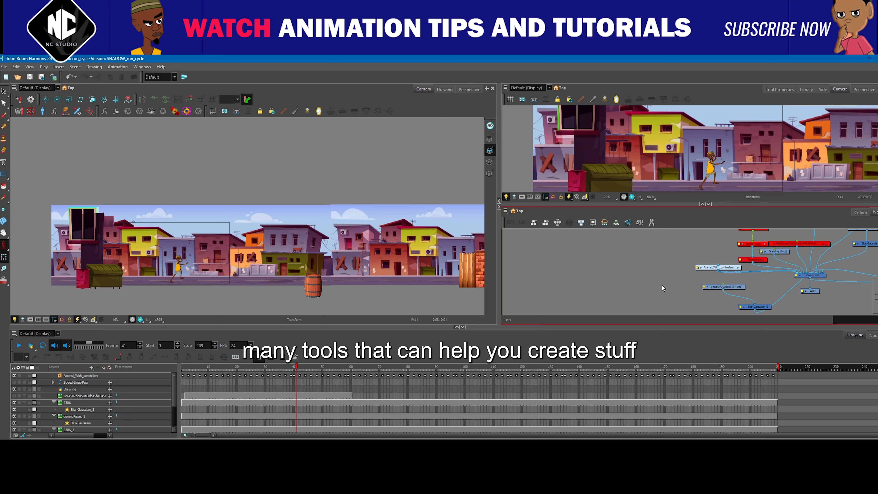
pyautogui.scroll(2, 238, 287)
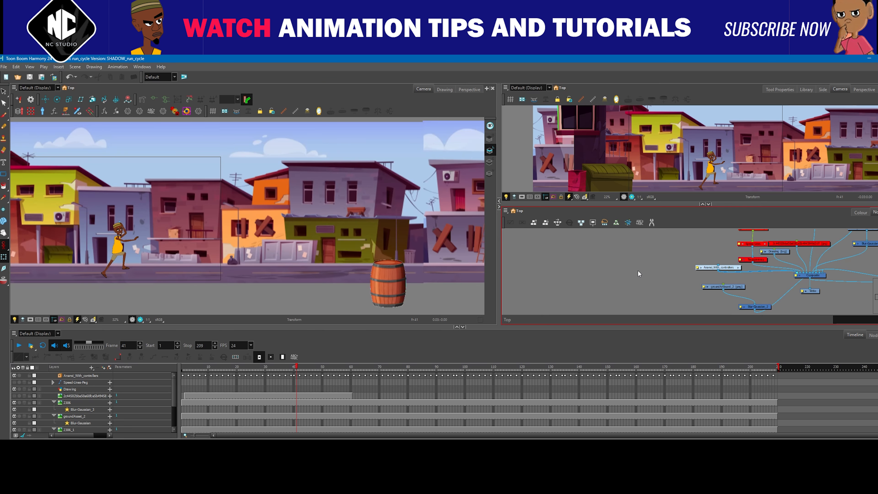
# Add a vector drawing layer named "shadow" to the scene
pyautogui.hotkey('ctrl', 'r')
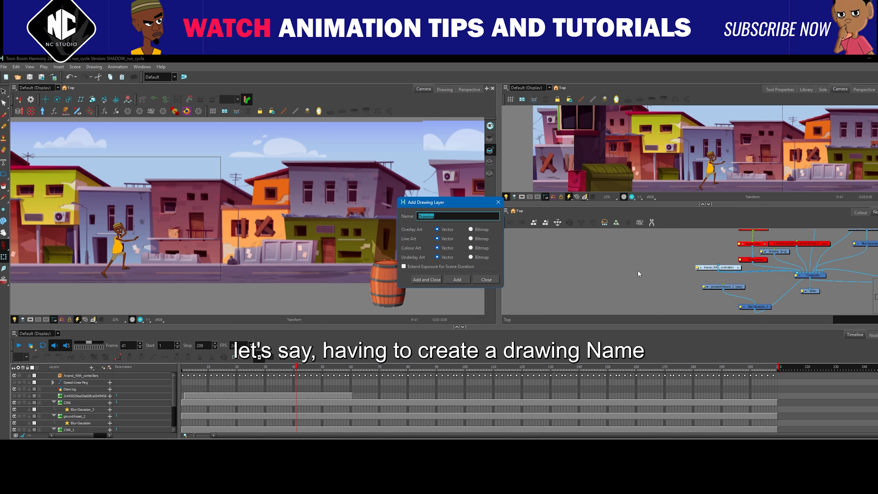
pyautogui.write('shadow')
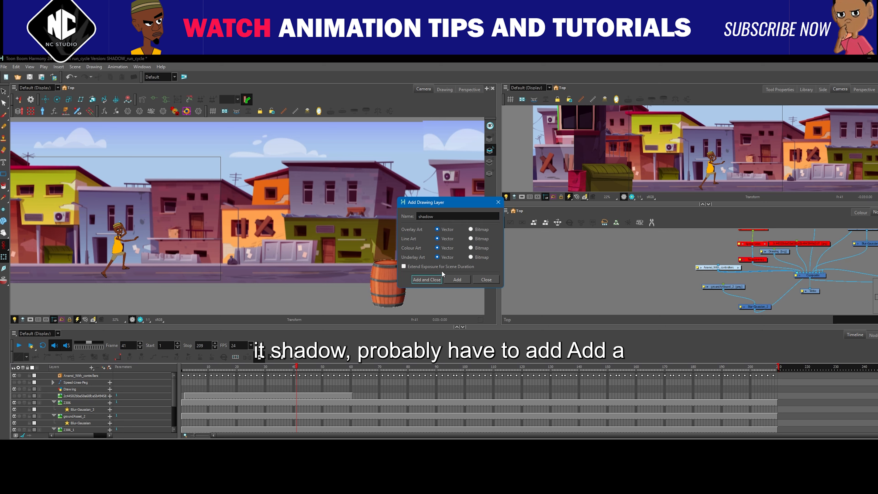
pyautogui.click(428, 279)
pyautogui.moveTo(667, 260); pyautogui.dragTo(665, 261)
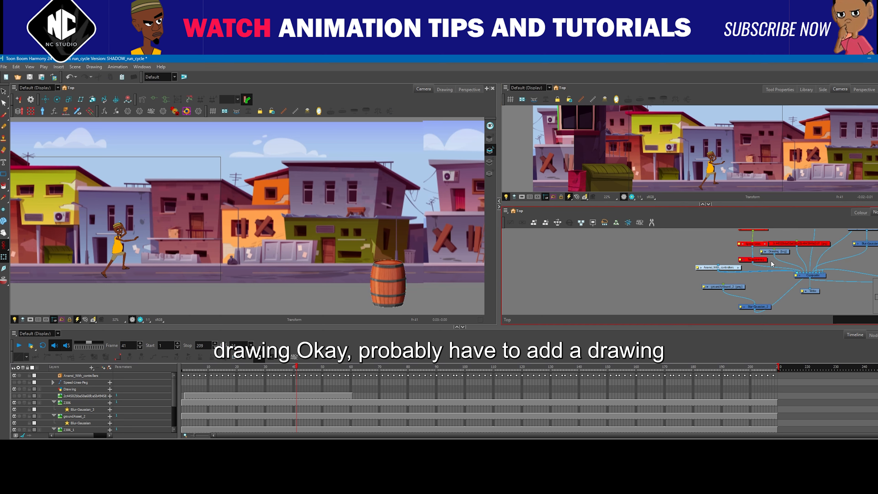
pyautogui.click(738, 267)
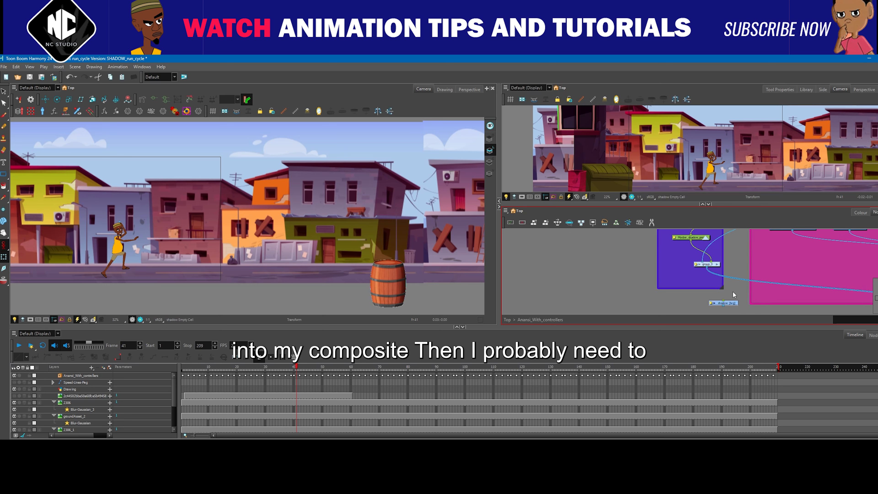
pyautogui.hotkey('ctrl', 'v')
pyautogui.moveTo(648, 244); pyautogui.dragTo(701, 263)
pyautogui.hotkey('ctrl', 'z')
pyautogui.hotkey('ctrl', 'z')
pyautogui.hotkey('ctrl', 'z')
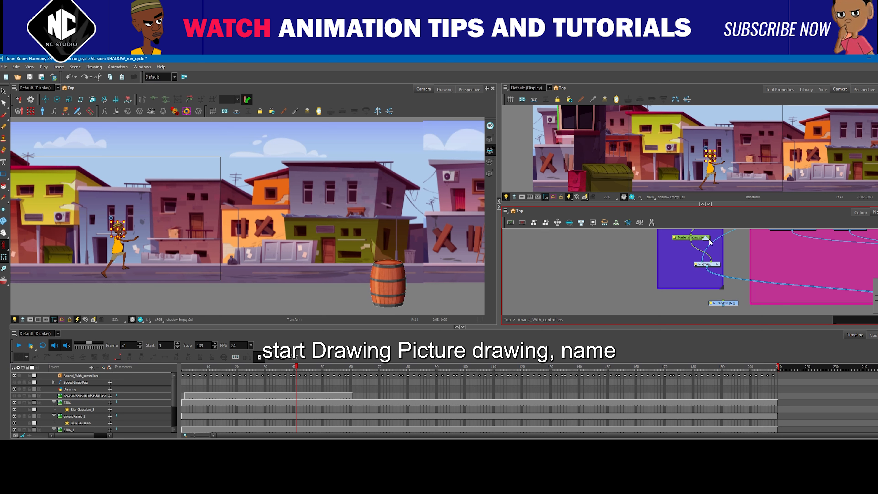
pyautogui.hotkey('ctrl', 'z')
pyautogui.hotkey('ctrl', 'z')
pyautogui.hotkey('ctrl', 'z')
pyautogui.hotkey('ctrl', 'z')
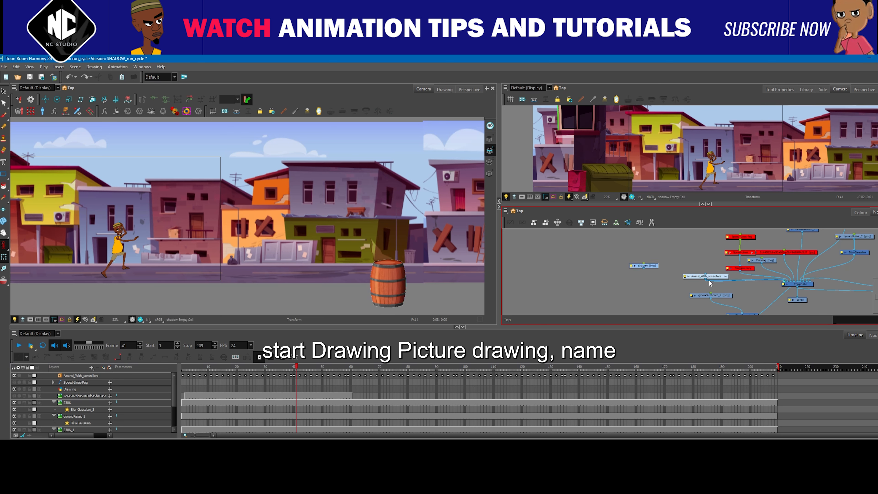
# Connect the shadow drawing node to the scene's main Composite node
pyautogui.moveTo(678, 270); pyautogui.dragTo(634, 266)
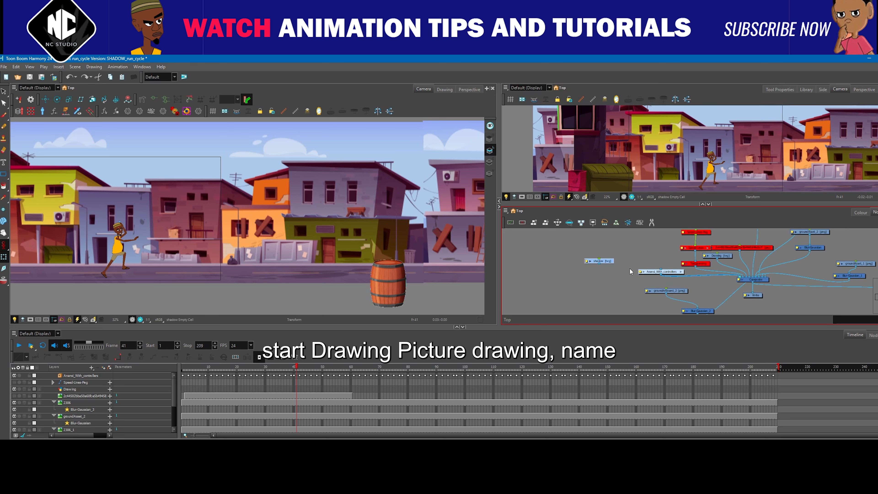
pyautogui.moveTo(599, 267); pyautogui.dragTo(738, 277)
pyautogui.click(599, 262)
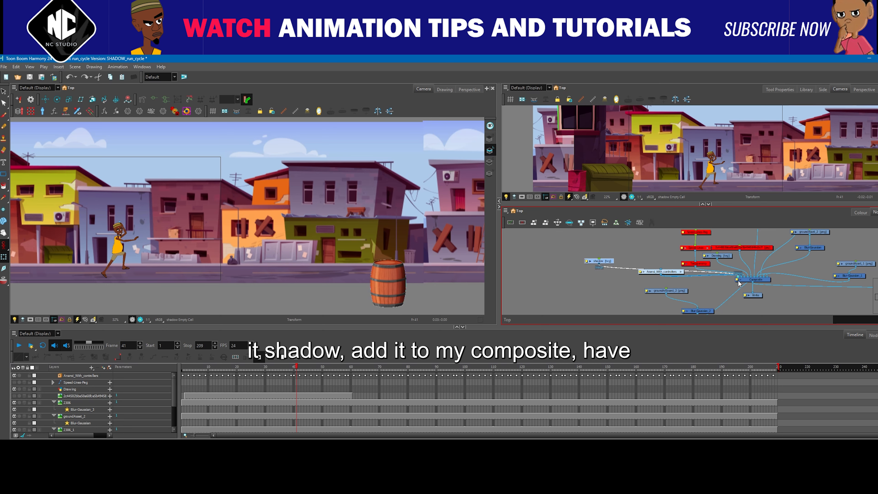
# Try to draw an ellipse on the shadow layer beneath the running character's feet
pyautogui.scroll(2, 144, 239)
pyautogui.moveTo(144, 239); pyautogui.dragTo(277, 197)
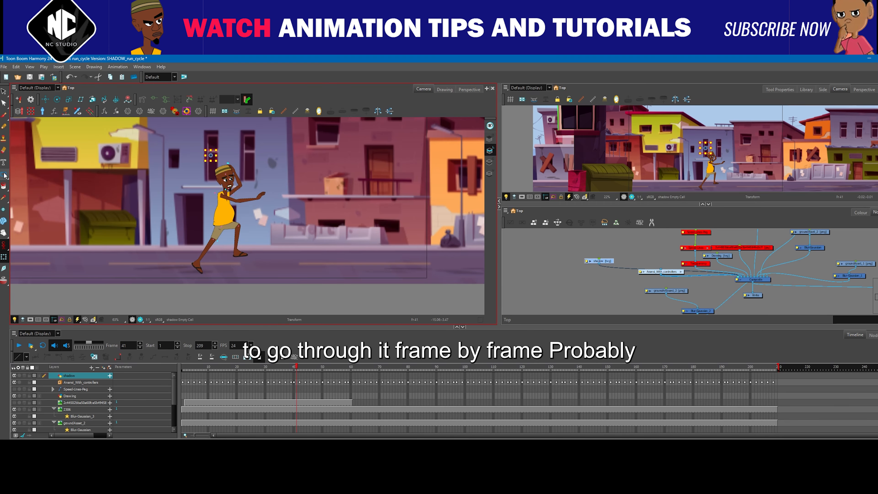
pyautogui.click(5, 175)
pyautogui.click(19, 181)
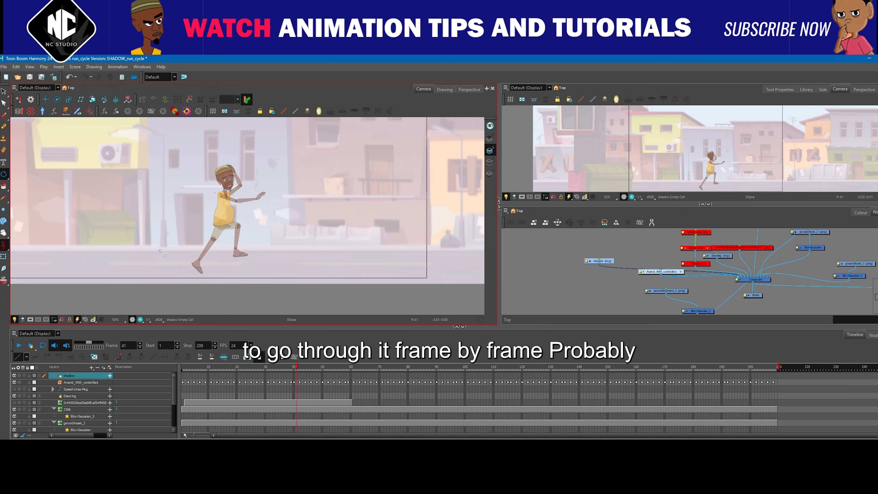
pyautogui.moveTo(160, 250); pyautogui.dragTo(254, 285)
pyautogui.hotkey('ctrl', 'z')
# Set the shape tool's pencil size to 1 and draw a flat ellipse on the ground under the character's feet
pyautogui.click(4, 174)
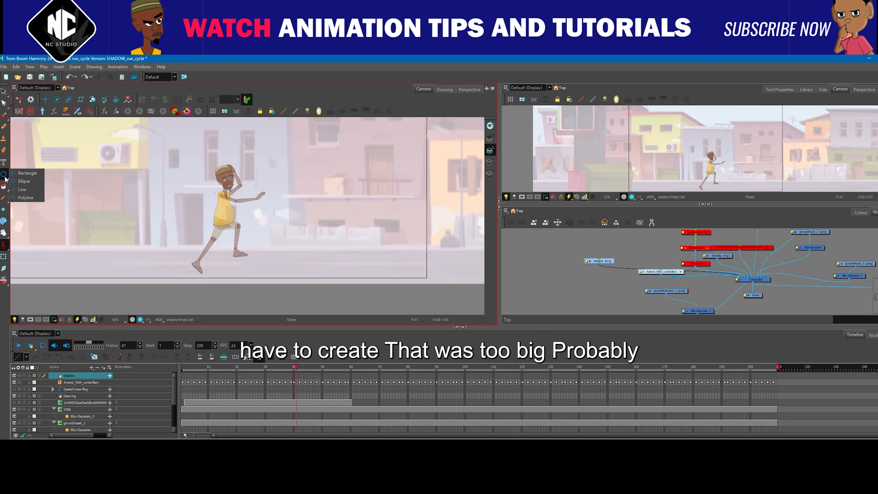
pyautogui.click(22, 175)
pyautogui.click(779, 90)
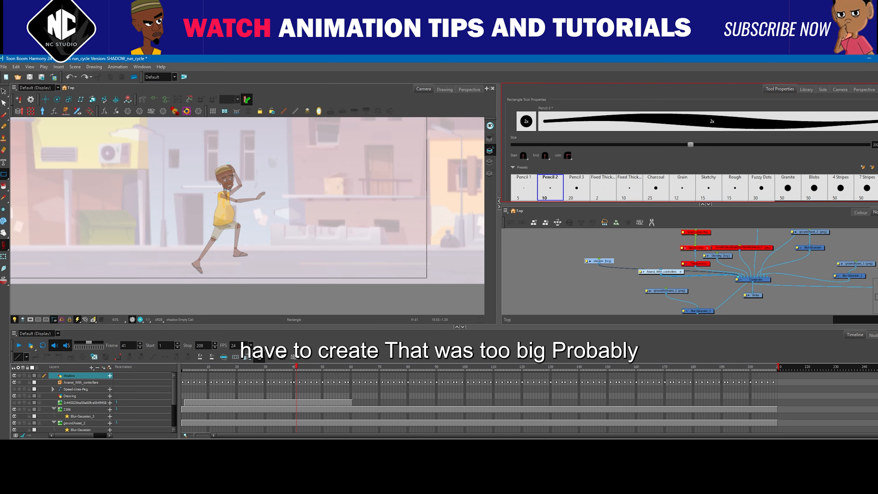
pyautogui.write('1')
pyautogui.press('Return')
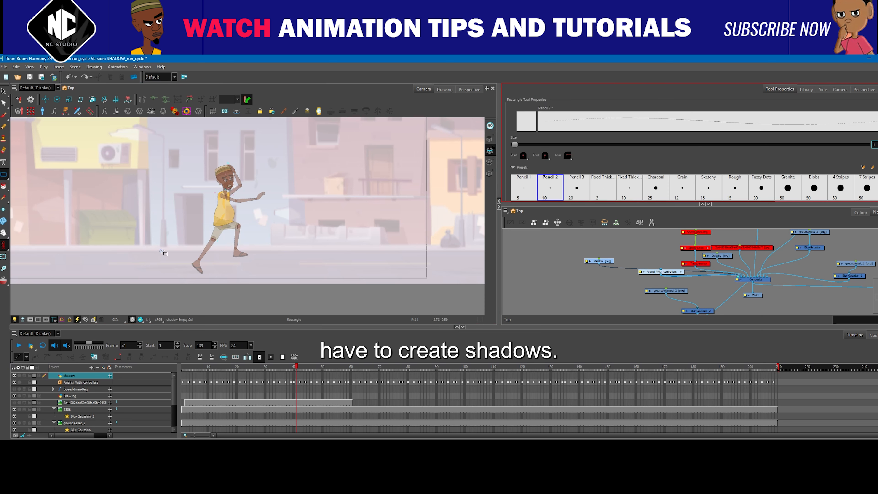
pyautogui.click(4, 175)
pyautogui.click(23, 181)
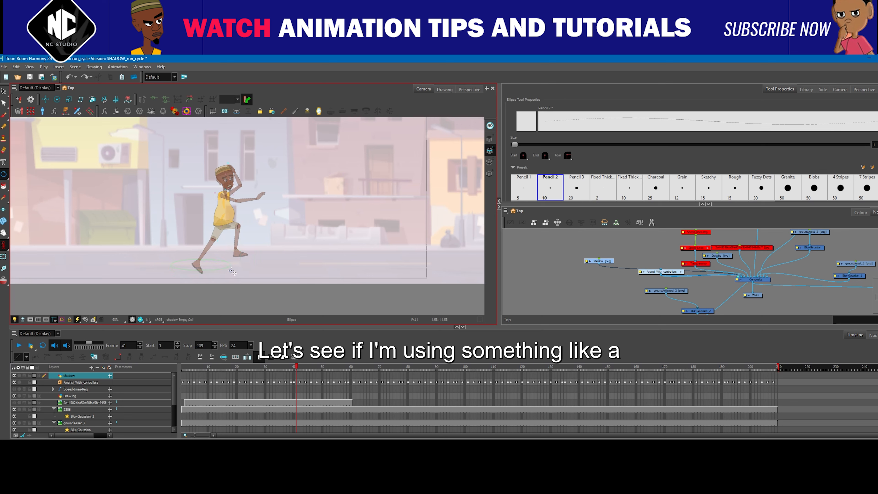
# Fill the ellipse under the character with Black from the Ananse_Model_sheet palette
pyautogui.click(4, 186)
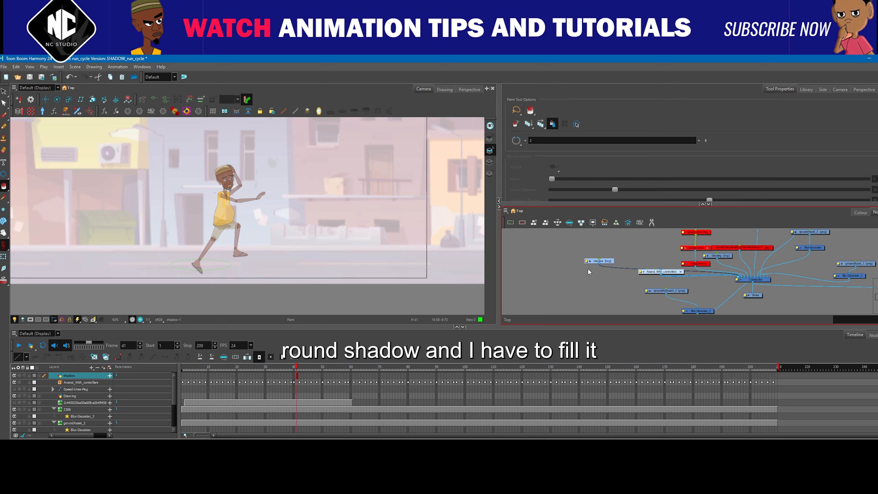
pyautogui.click(860, 212)
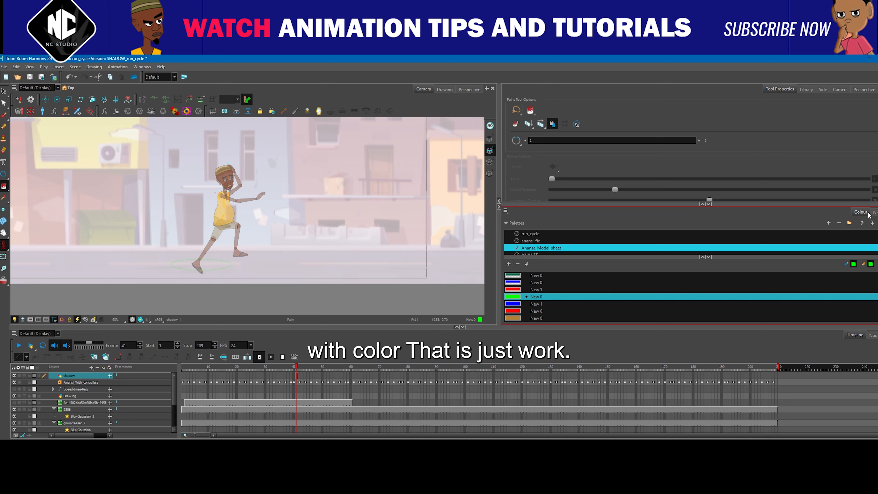
pyautogui.scroll(3, 537, 281)
pyautogui.click(532, 276)
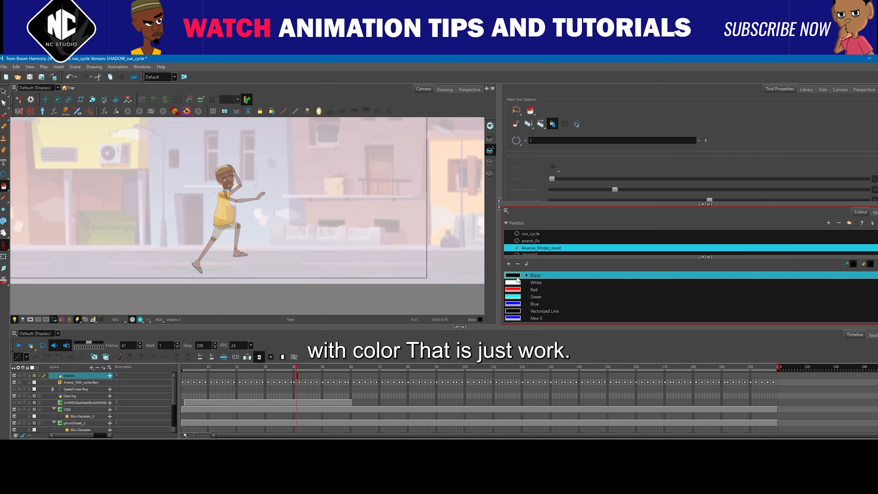
pyautogui.click(207, 266)
pyautogui.click(3, 256)
pyautogui.scroll(-2, 92, 248)
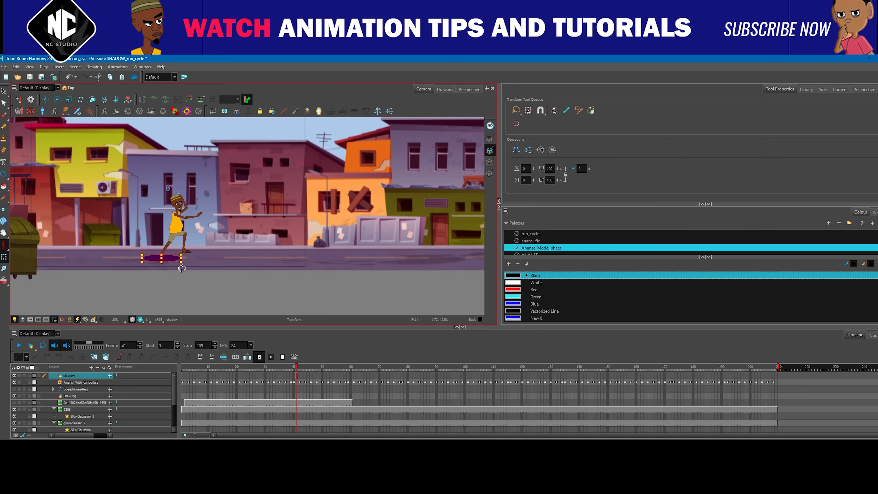
# Undo the black fill and the ellipse drawn on the shadow layer
pyautogui.scroll(2, 165, 260)
pyautogui.hotkey('ctrl', 'z')
pyautogui.hotkey('ctrl', 'z')
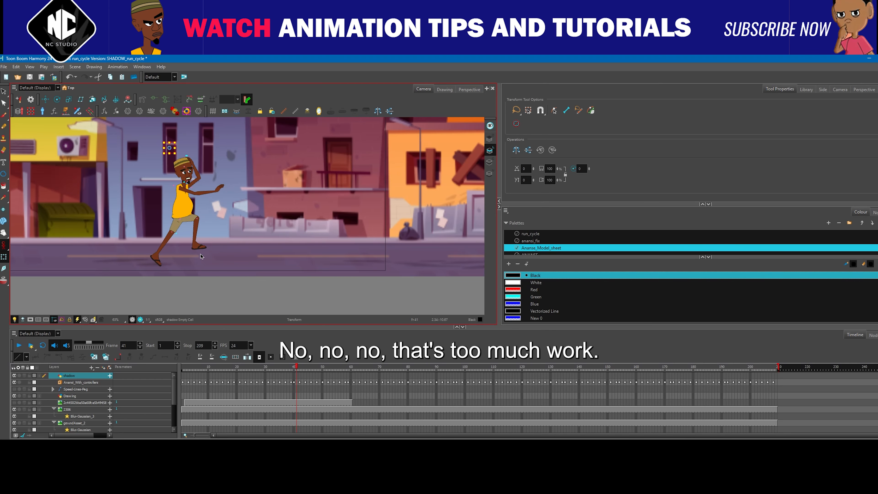
pyautogui.scroll(-2, 201, 256)
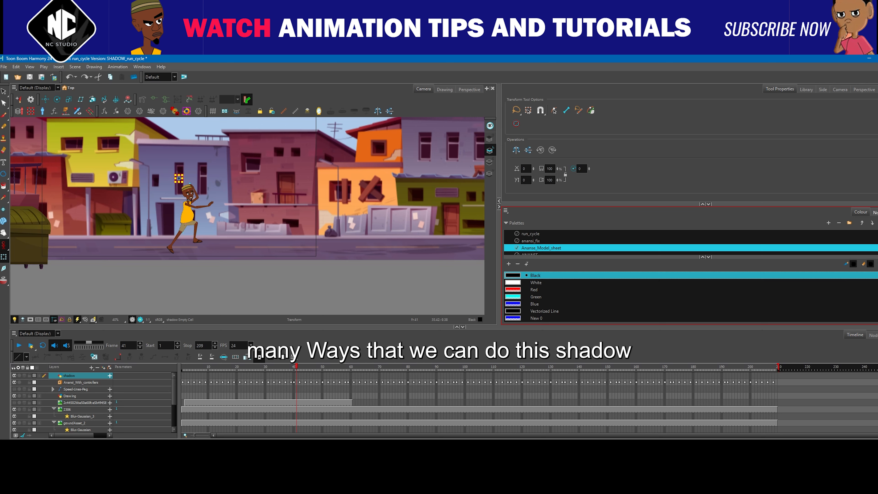
# Delete the shadow drawing node from the scene's node network
pyautogui.click(874, 212)
pyautogui.scroll(-2, 639, 249)
pyautogui.scroll(3, 642, 273)
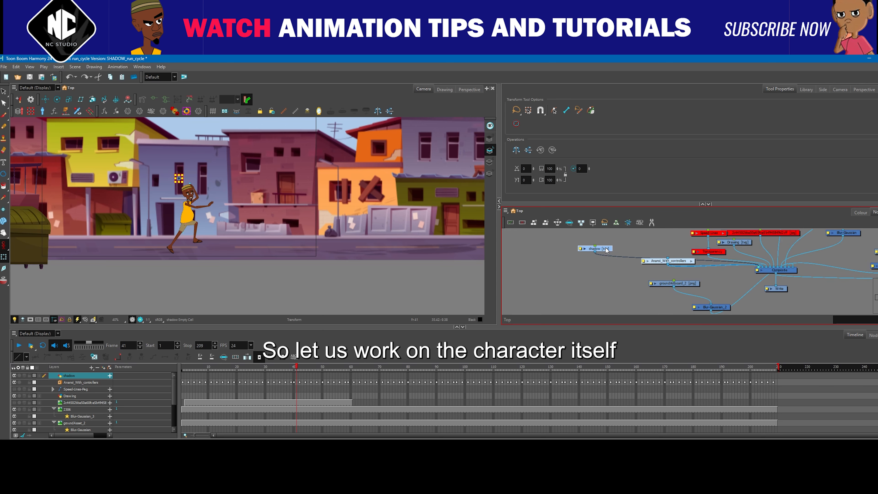
pyautogui.press('Delete')
pyautogui.click(459, 261)
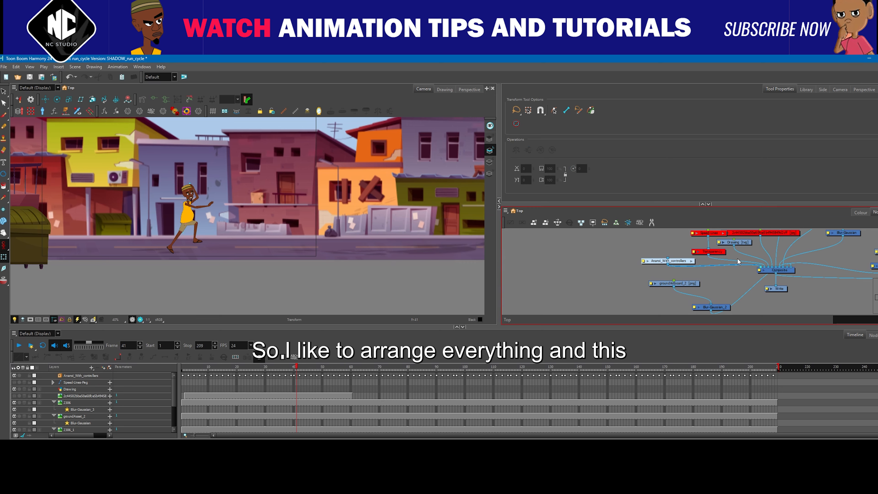
# Open the Anansi_With_controllers group to show its inner node network
pyautogui.scroll(3, 661, 263)
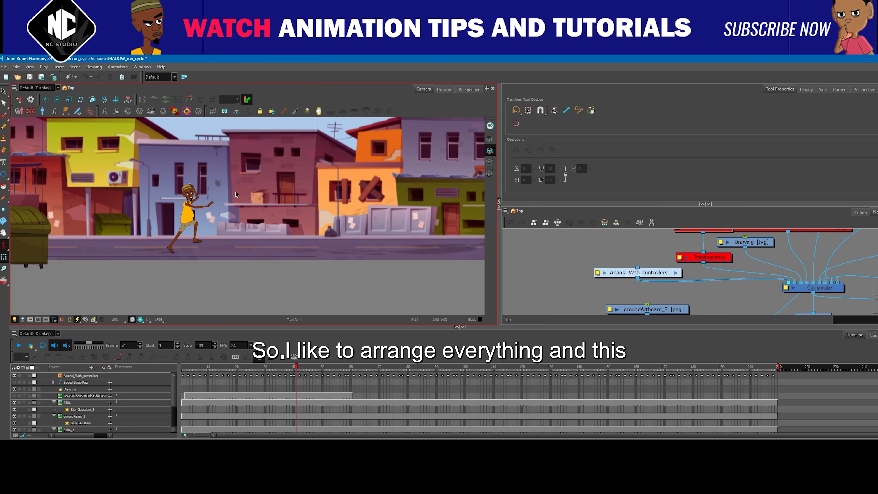
pyautogui.scroll(-2, 250, 203)
pyautogui.scroll(2, 249, 204)
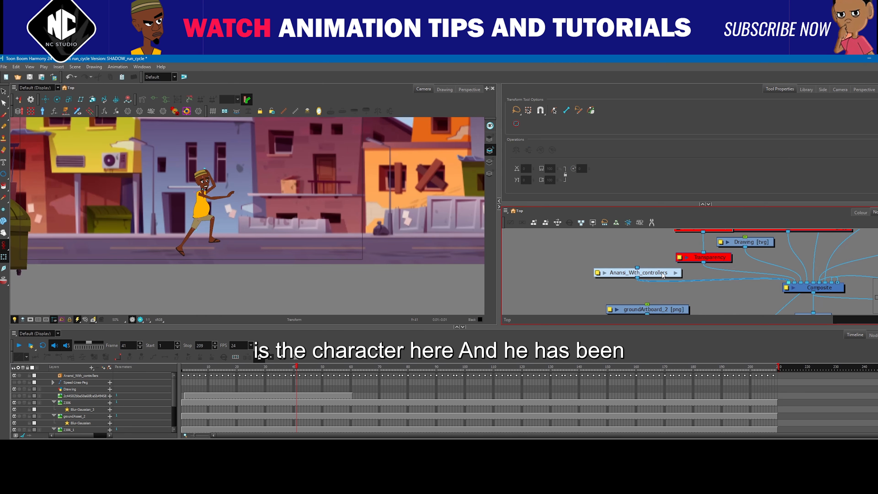
pyautogui.click(660, 274)
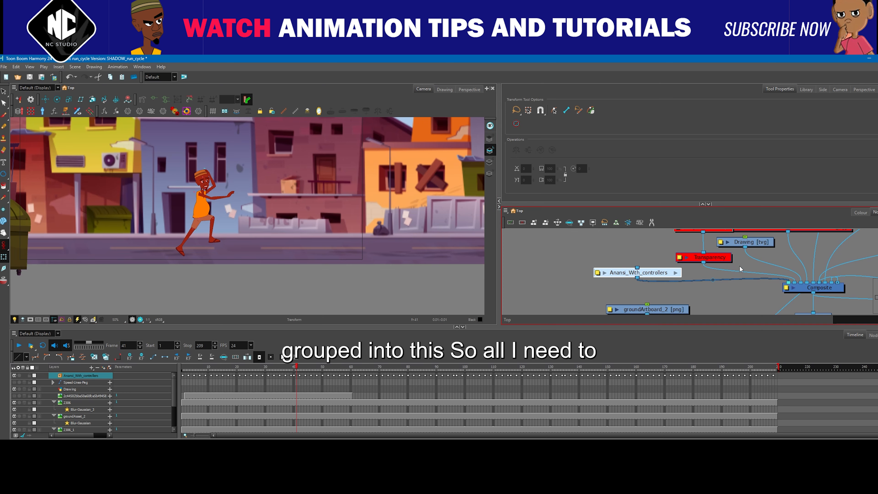
pyautogui.click(676, 274)
pyautogui.scroll(-2, 680, 271)
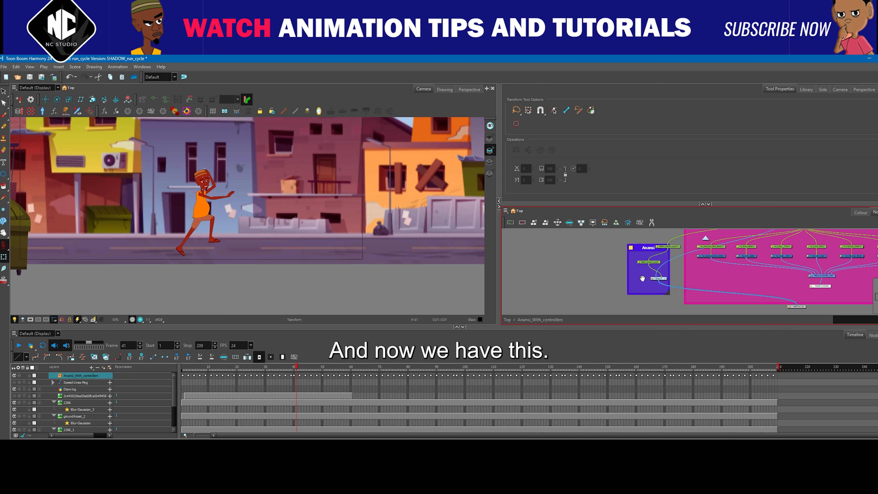
# Add a Composite node inside the character group and place it directly below group_1 on its output connection
pyautogui.scroll(3, 643, 277)
pyautogui.click(639, 255)
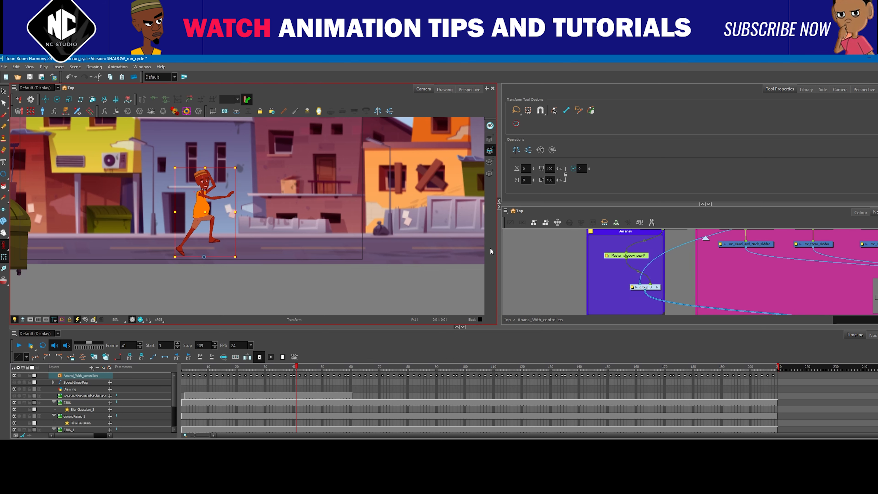
pyautogui.moveTo(574, 266); pyautogui.dragTo(568, 256)
pyautogui.scroll(-2, 580, 261)
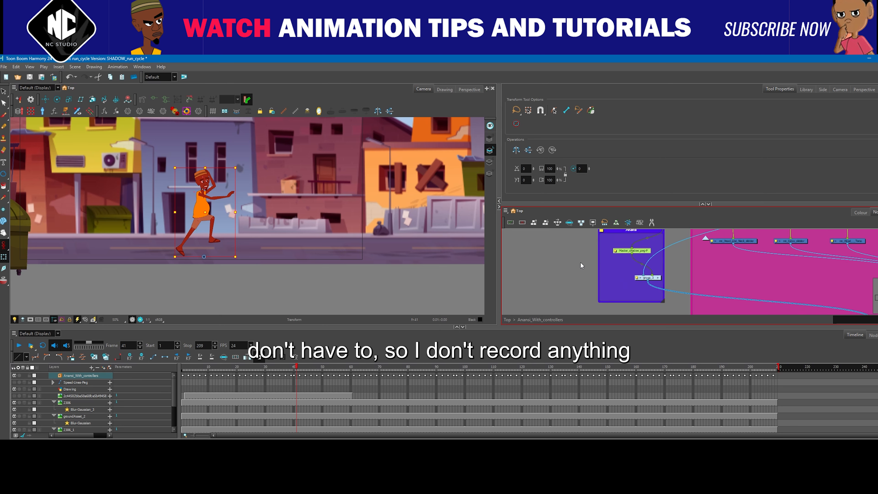
pyautogui.scroll(3, 579, 263)
pyautogui.moveTo(643, 282); pyautogui.dragTo(559, 250)
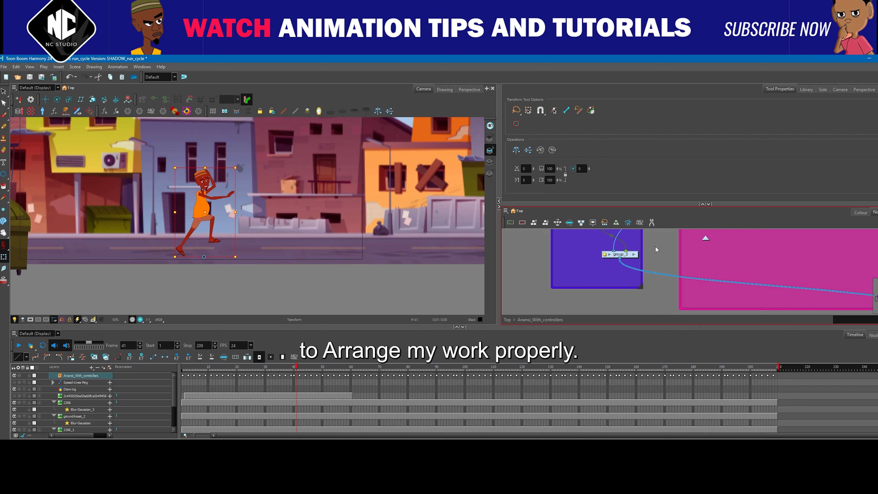
pyautogui.hotkey('ctrl', 'h')
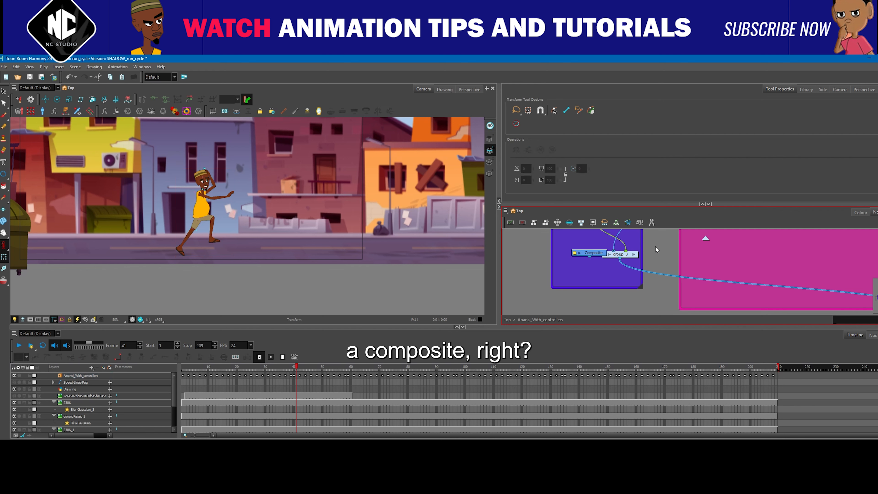
pyautogui.moveTo(603, 253); pyautogui.dragTo(634, 306)
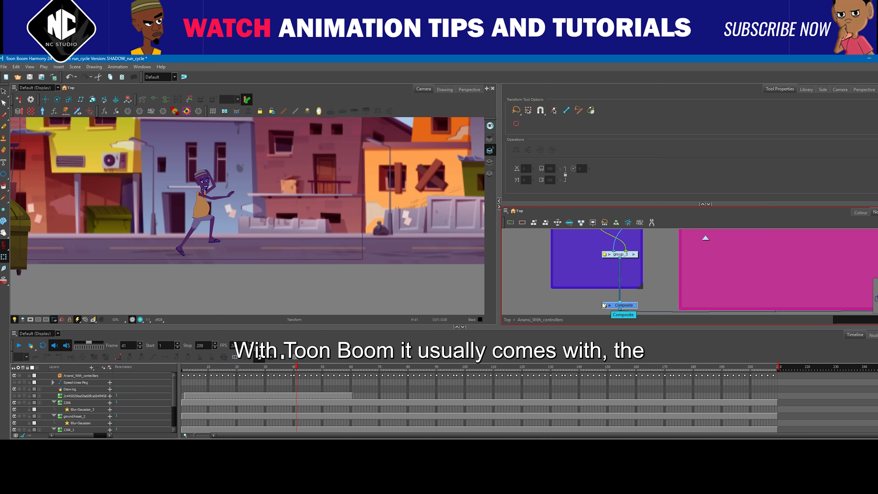
# Set the new Composite node's mode to Pass Through in its layer properties
pyautogui.click(605, 306)
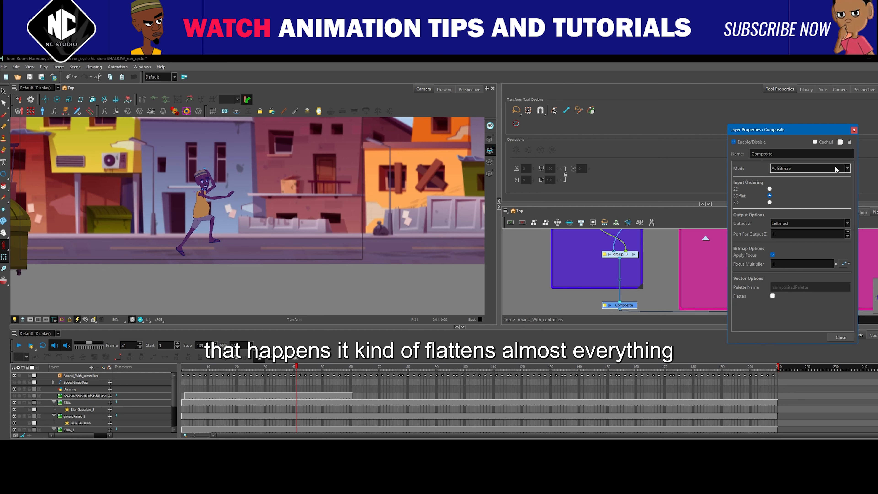
pyautogui.click(847, 168)
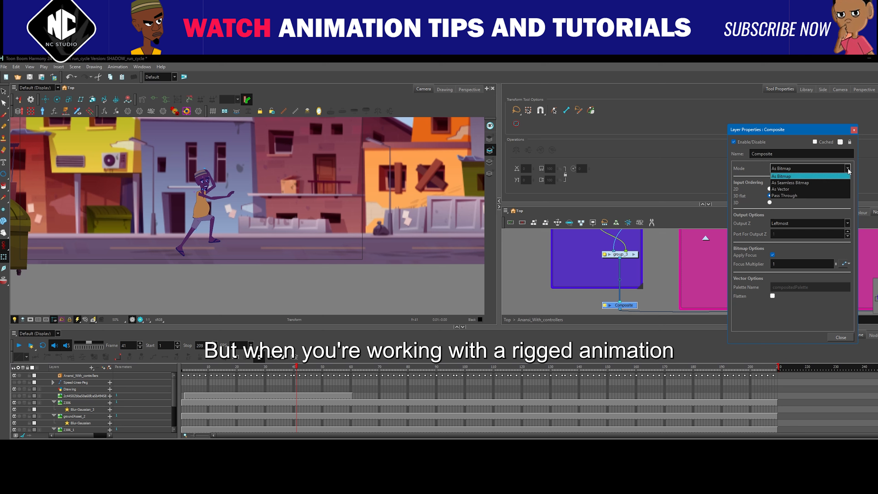
pyautogui.click(788, 195)
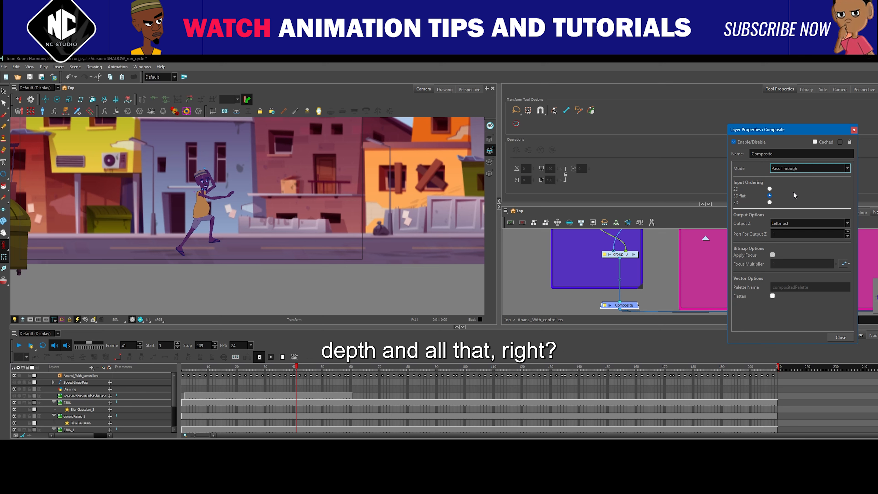
pyautogui.click(854, 130)
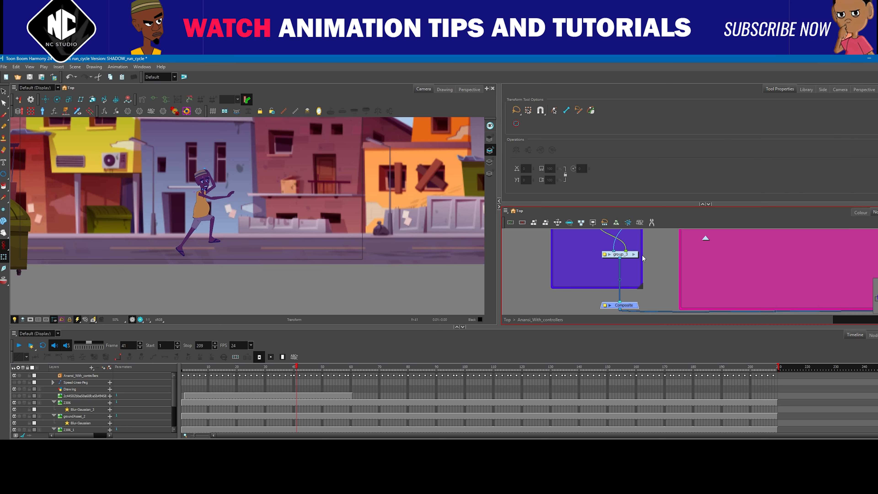
# Rename the Composite node below group_3 as _Shadow_Comp
pyautogui.doubleClick(607, 307)
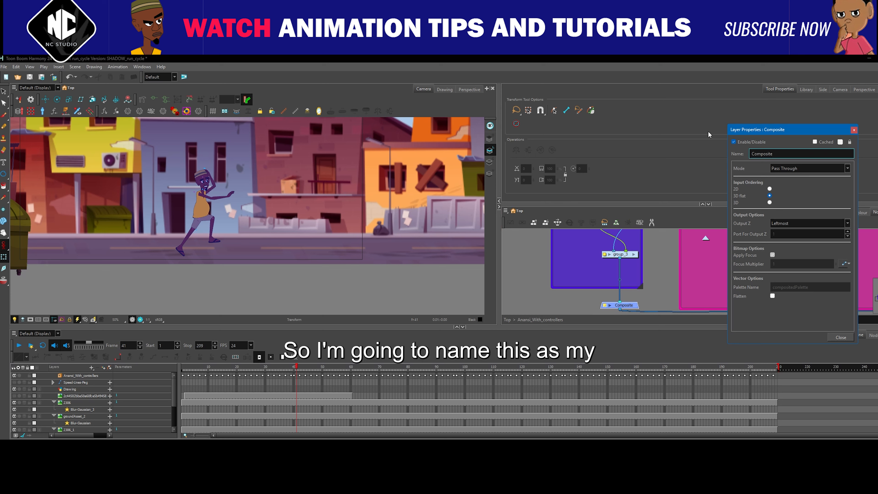
pyautogui.press('BackSpace')
pyautogui.press('BackSpace')
pyautogui.press('BackSpace')
pyautogui.press('BackSpace')
pyautogui.press('BackSpace')
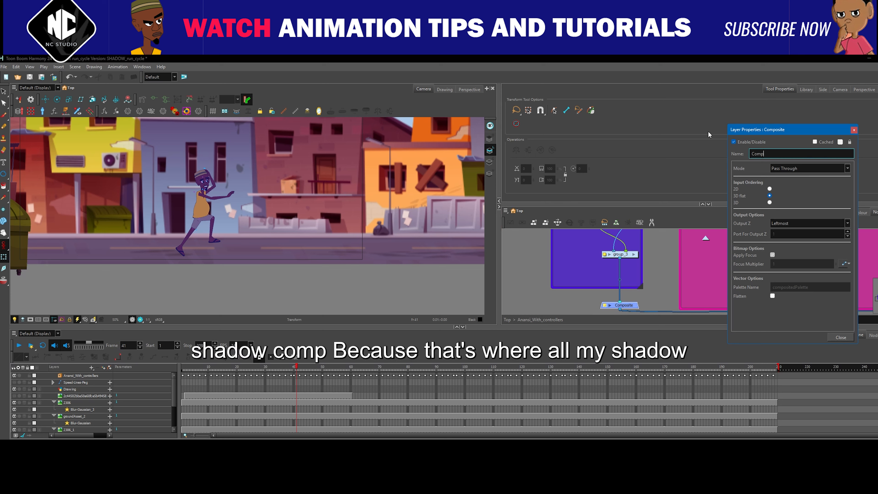
pyautogui.press('Home')
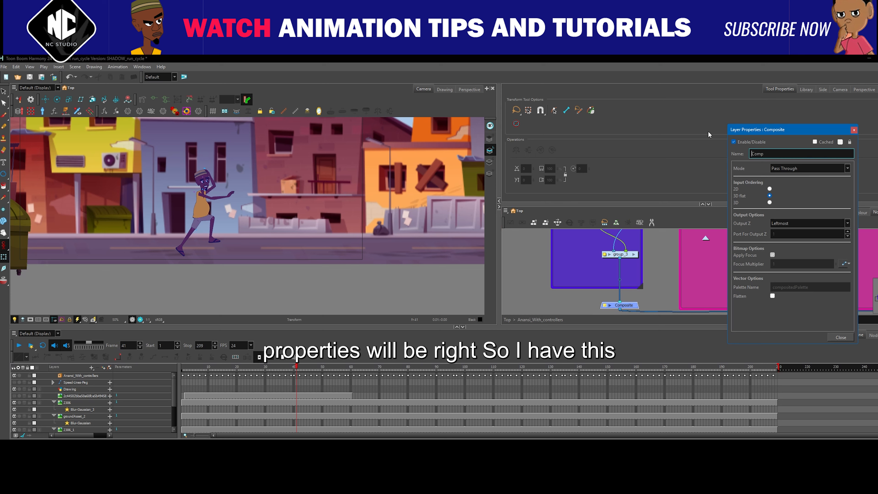
pyautogui.write('_Shadow_')
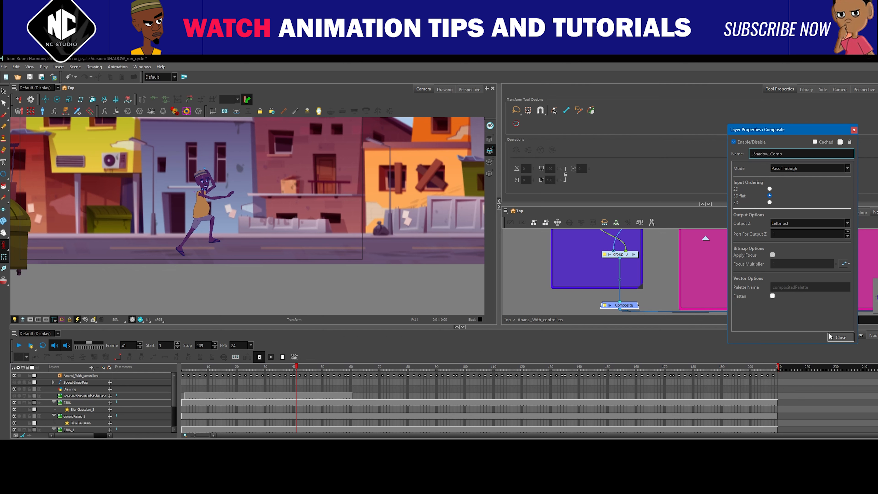
pyautogui.press('Return')
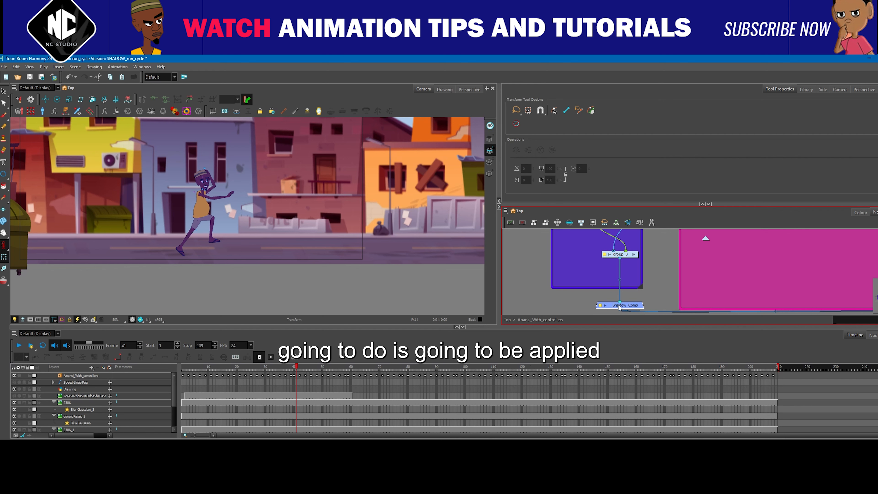
# Add a Shadow node and insert it on the connection between group_3 and _Shadow_Comp
pyautogui.click(648, 280)
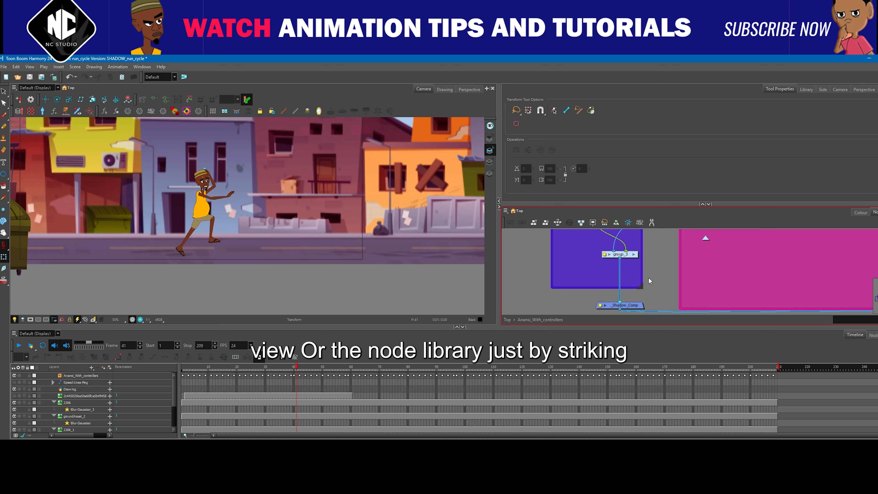
pyautogui.press('Tab')
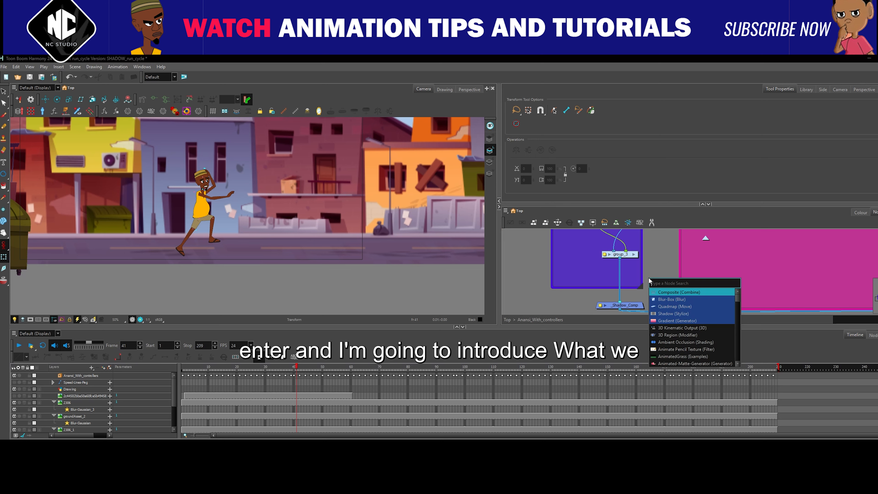
pyautogui.write('sha')
pyautogui.click(681, 295)
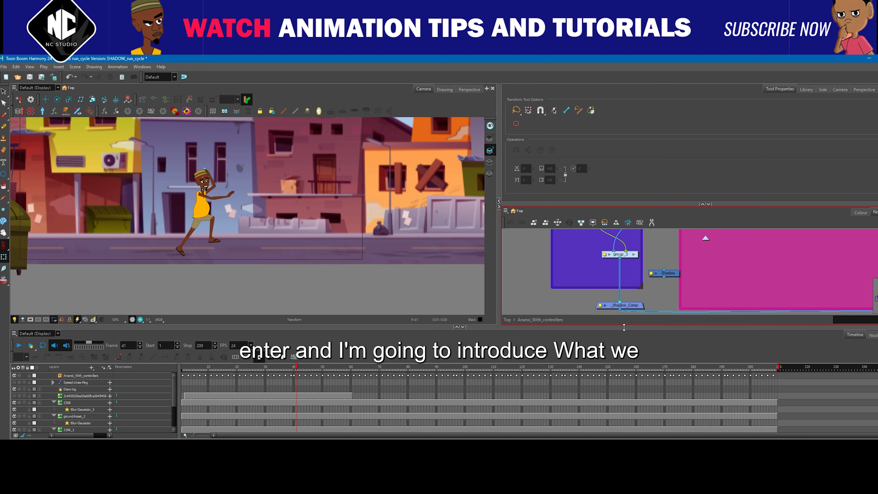
pyautogui.click(613, 280)
pyautogui.moveTo(613, 279); pyautogui.dragTo(629, 278)
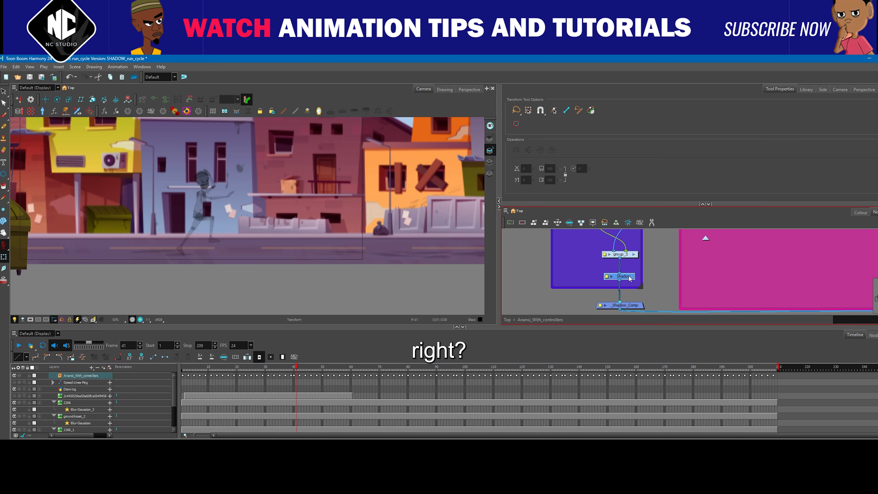
pyautogui.click(303, 206)
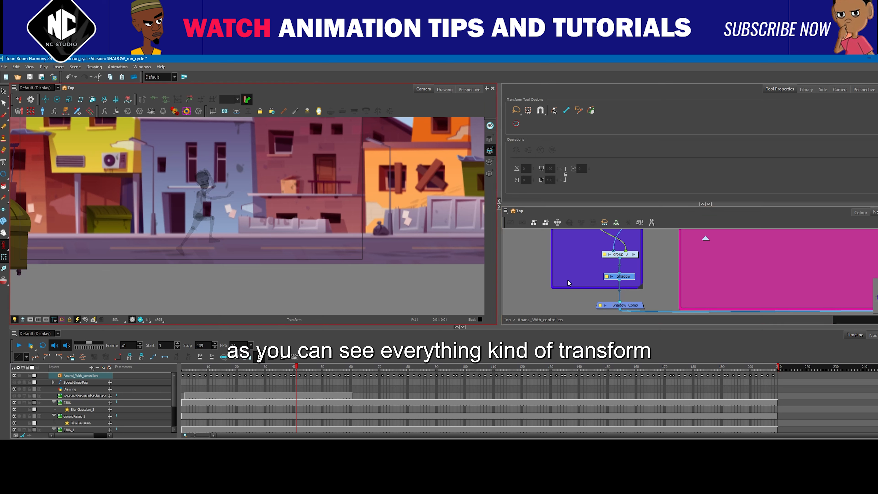
# Connect group_3 directly to _Shadow_Comp as a second input and move the Shadow node aside
pyautogui.click(634, 252)
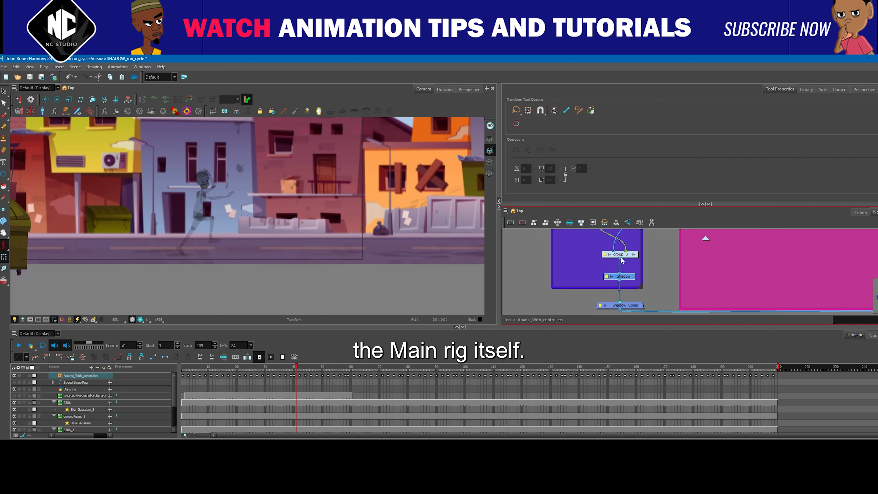
pyautogui.moveTo(619, 258); pyautogui.dragTo(601, 305)
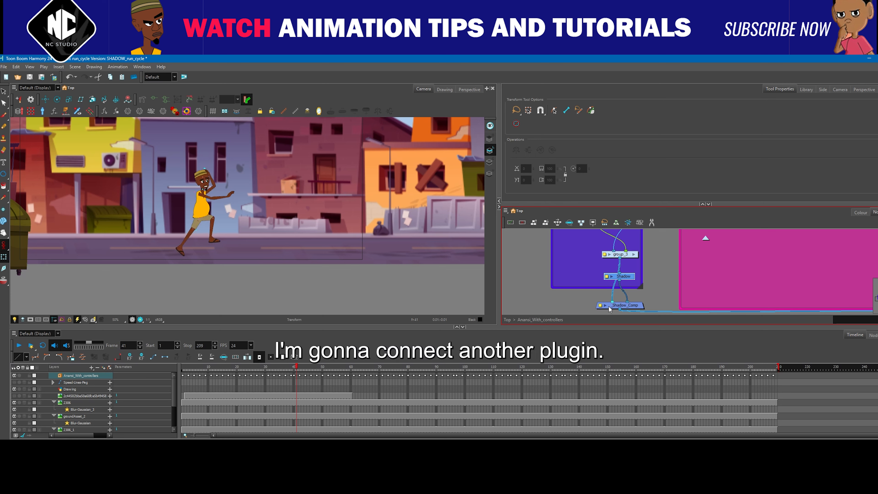
pyautogui.moveTo(631, 279); pyautogui.dragTo(648, 280)
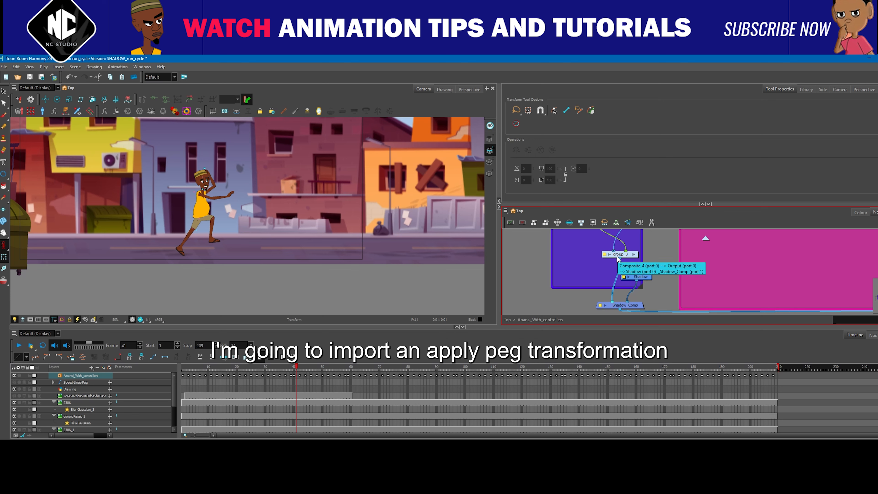
# Add an Apply-Peg-Transformation node between Shadow and _Shadow_Comp, and place it beside the direct connection
pyautogui.press('Tab')
pyautogui.write('ap')
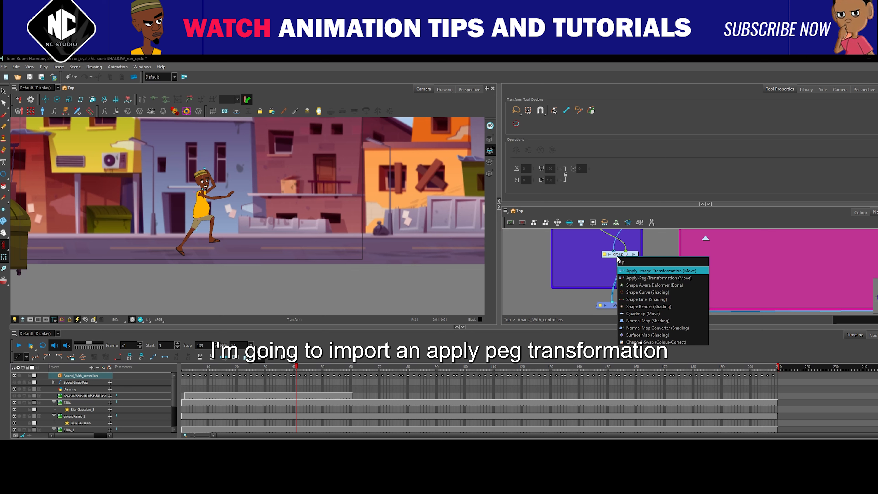
pyautogui.press('Down')
pyautogui.press('Return')
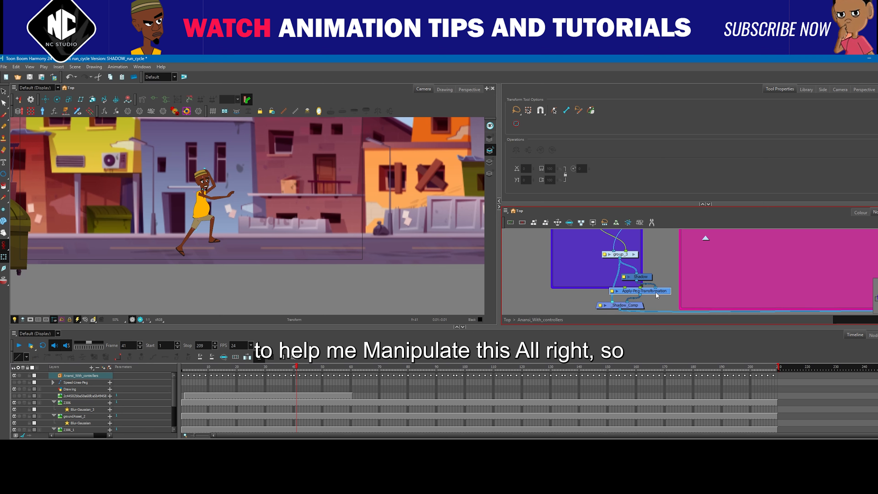
pyautogui.moveTo(659, 293)
pyautogui.mouseDown()
pyautogui.moveTo(598, 282)
pyautogui.moveTo(624, 287)
pyautogui.moveTo(655, 269)
pyautogui.moveTo(645, 284)
pyautogui.mouseUp()
pyautogui.click(505, 250)
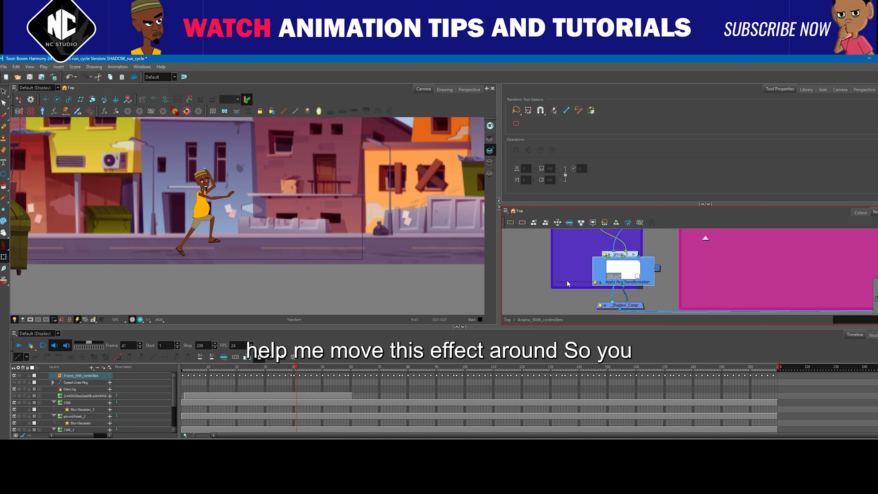
pyautogui.click(601, 282)
pyautogui.click(600, 282)
pyautogui.moveTo(601, 281); pyautogui.dragTo(573, 282)
# Add a parent peg to the Apply-Peg-Transformation node and rename the peg as A
pyautogui.hotkey('ctrl', 'p')
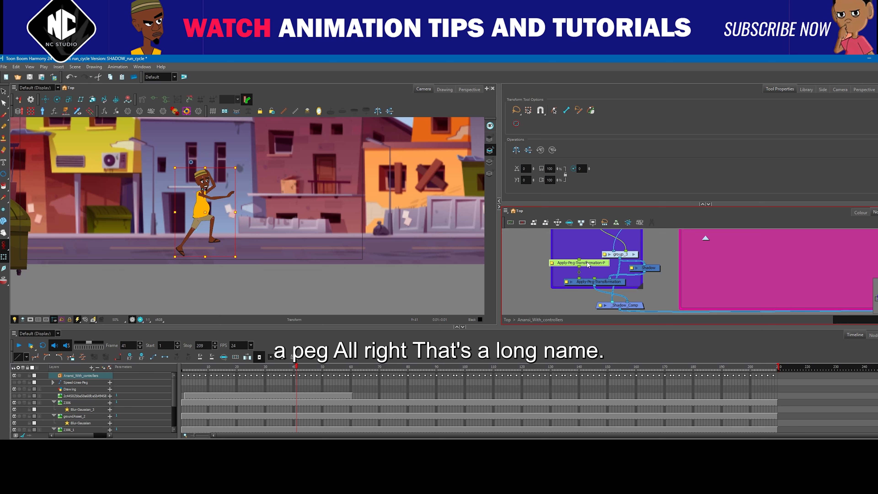
pyautogui.moveTo(602, 263); pyautogui.dragTo(587, 263)
pyautogui.doubleClick(553, 264)
pyautogui.moveTo(807, 154); pyautogui.dragTo(754, 154)
pyautogui.press('BackSpace')
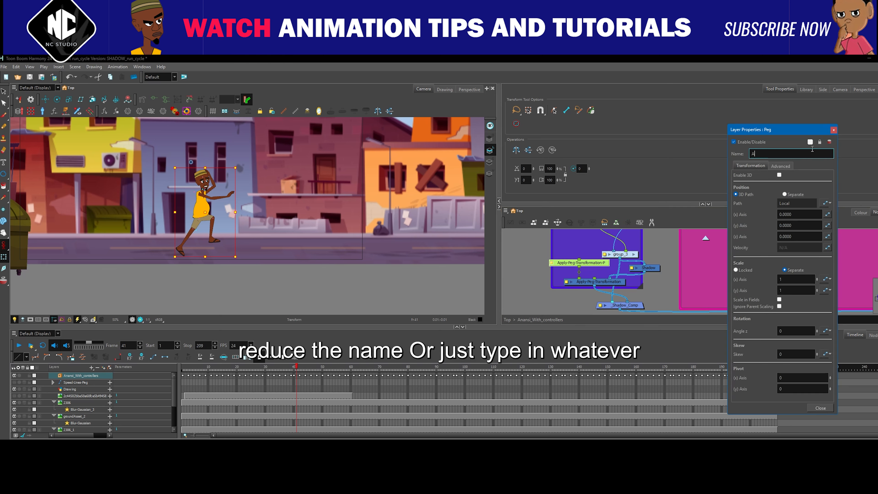
pyautogui.click(833, 131)
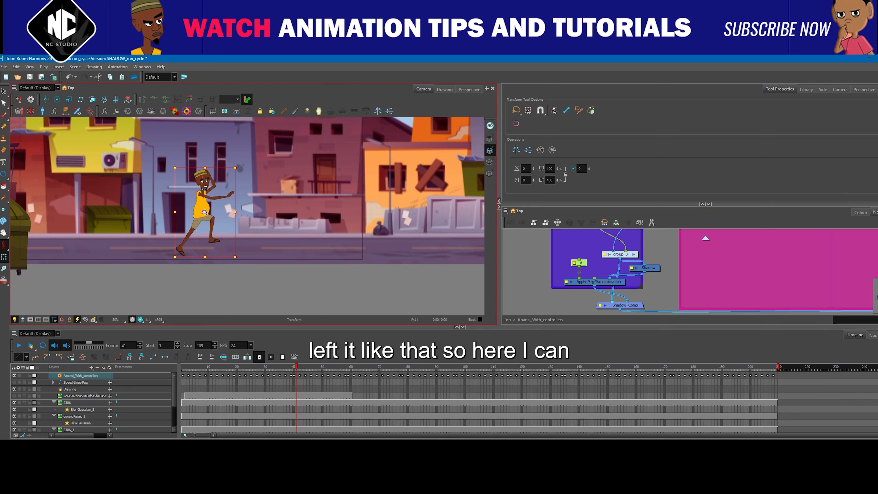
# Flatten the shadow onto the road at the character's feet using peg A, and show it in render view
pyautogui.moveTo(235, 167)
pyautogui.mouseDown()
pyautogui.moveTo(240, 202)
pyautogui.moveTo(210, 243)
pyautogui.moveTo(207, 229)
pyautogui.mouseUp()
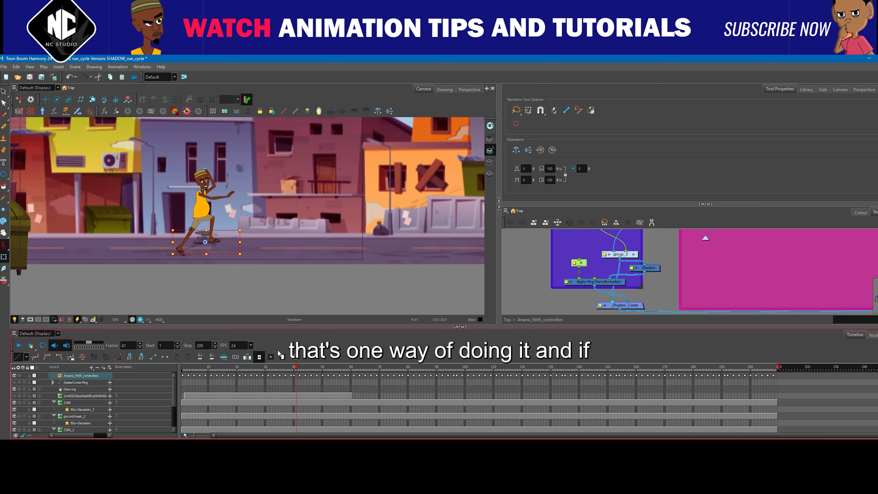
pyautogui.click(140, 319)
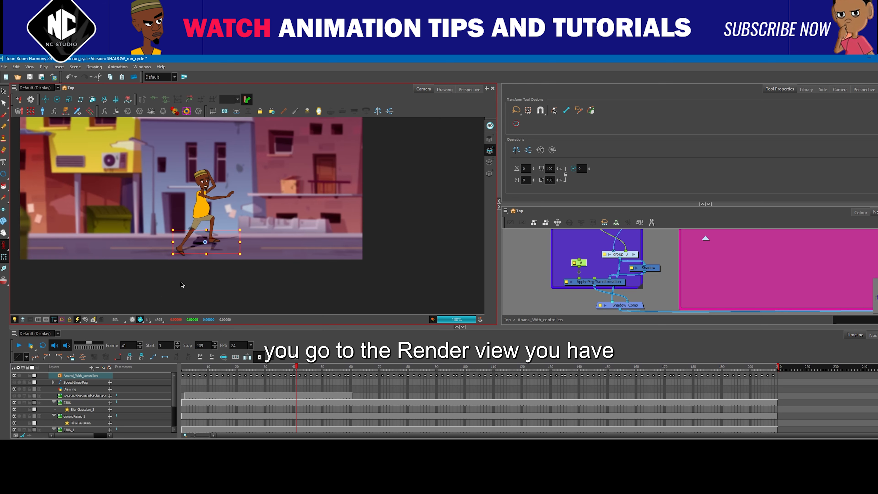
pyautogui.scroll(1, 251, 254)
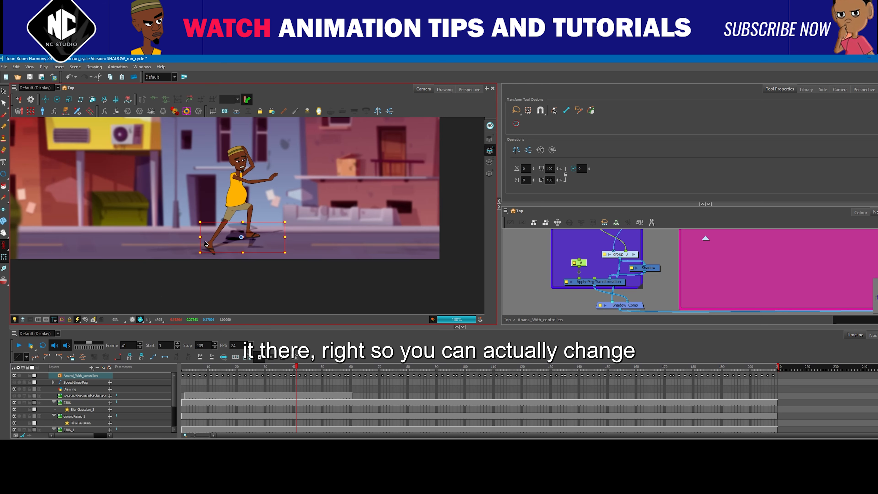
# Set the Shadow node's radius to 5.7 and its intensity to 1.3
pyautogui.scroll(2, 620, 284)
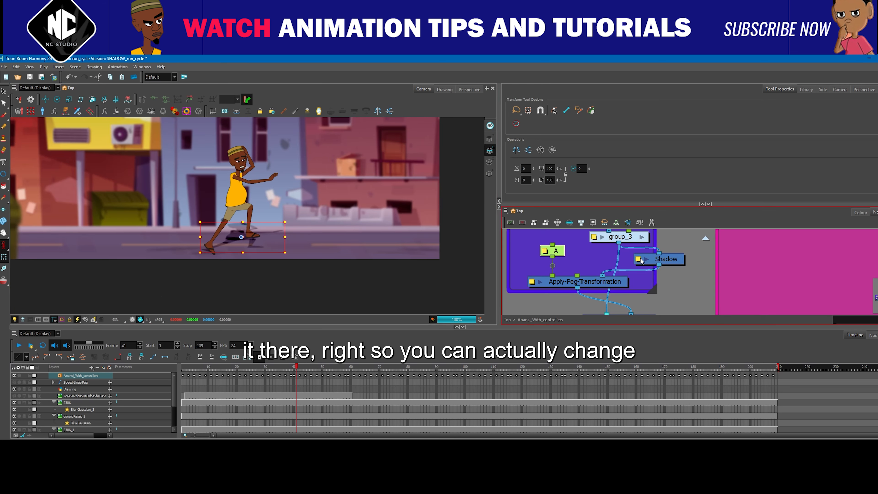
pyautogui.click(639, 260)
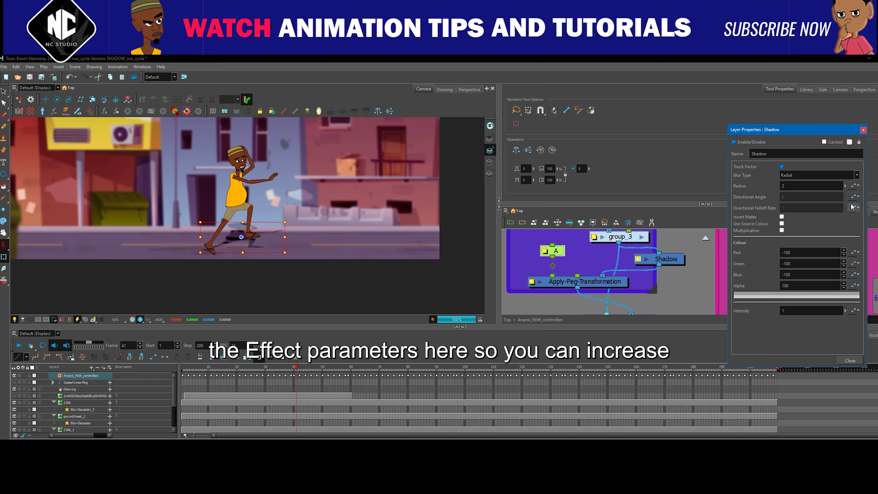
pyautogui.moveTo(847, 191); pyautogui.dragTo(845, 166)
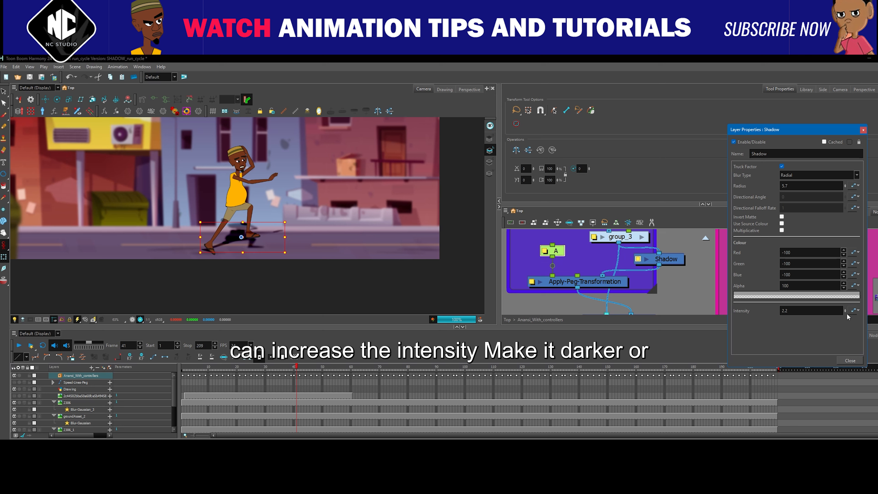
pyautogui.moveTo(843, 311); pyautogui.dragTo(846, 323)
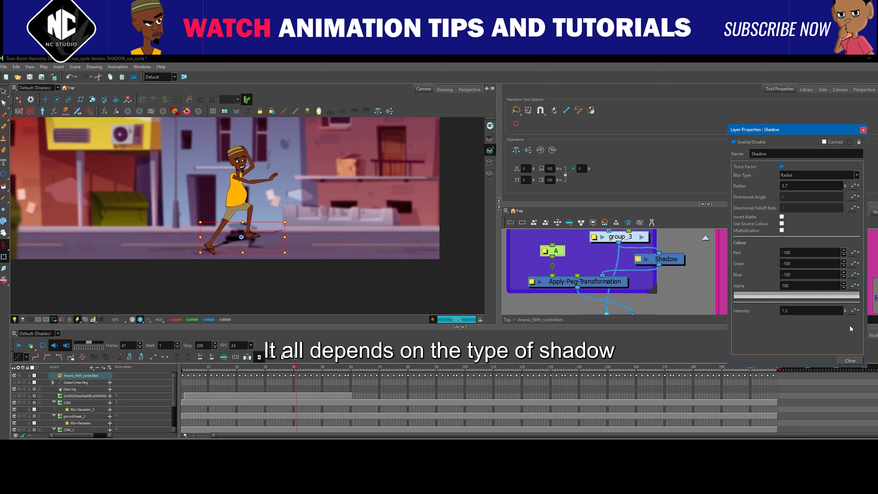
pyautogui.click(850, 360)
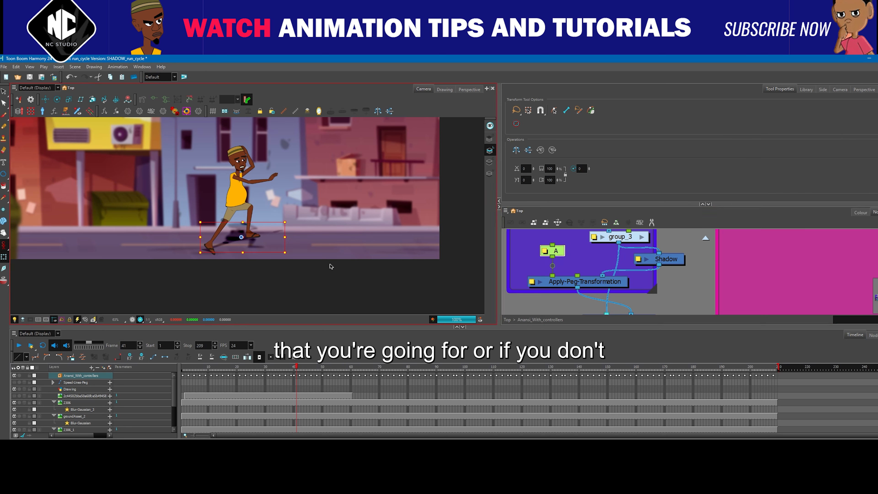
# Return the camera to the normal view and delete peg A above the Apply-Peg-Transformation node
pyautogui.scroll(-2, 293, 256)
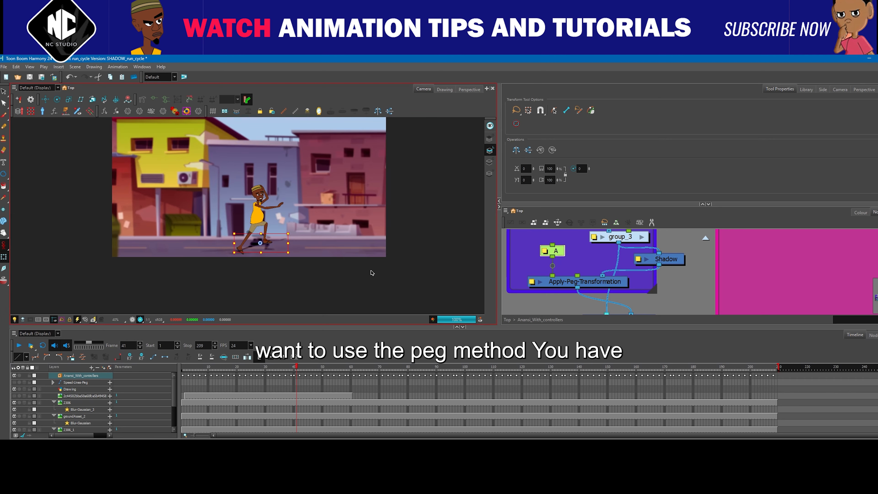
pyautogui.click(133, 319)
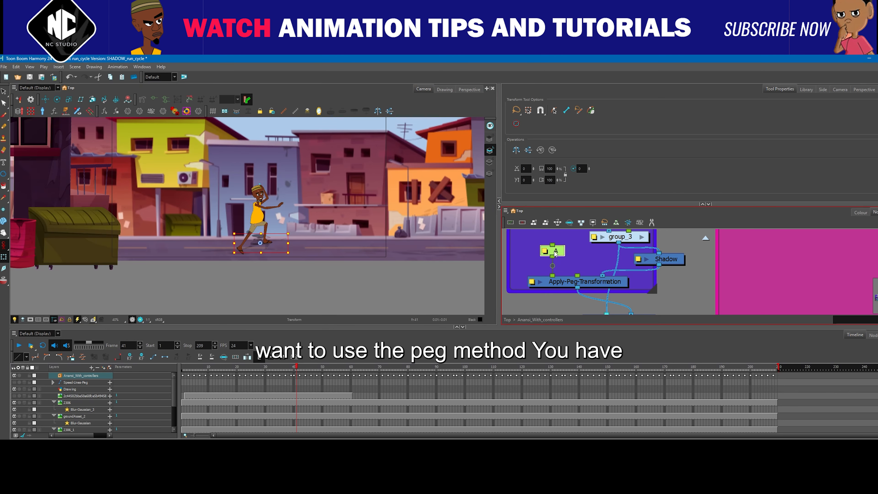
pyautogui.press('Delete')
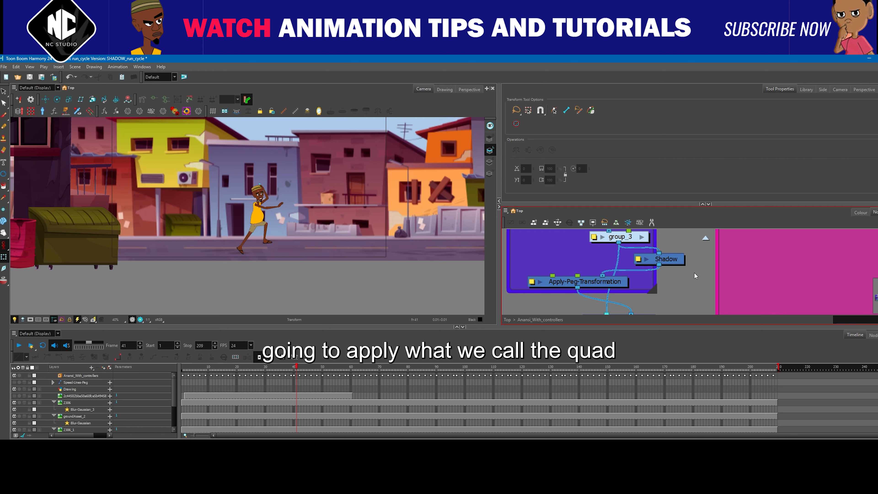
# Add a Quadmap node and connect it to the peg input of the Apply-Peg-Transformation node
pyautogui.press('Tab')
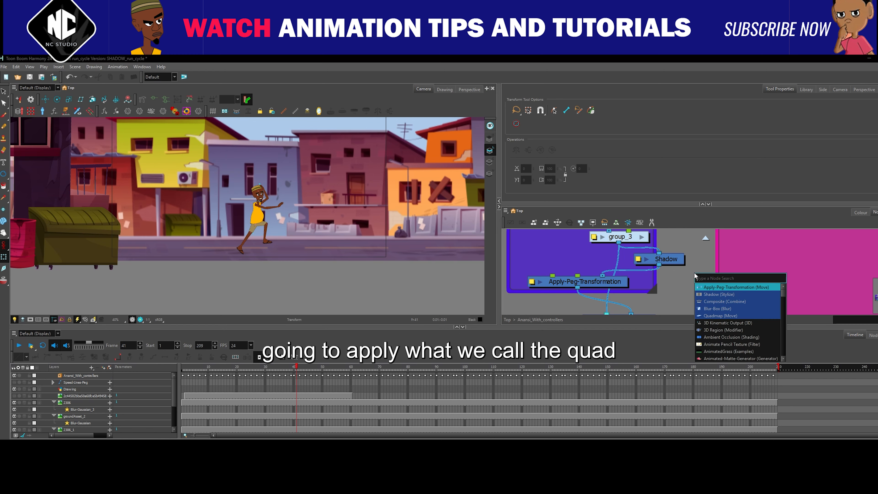
pyautogui.write('quad')
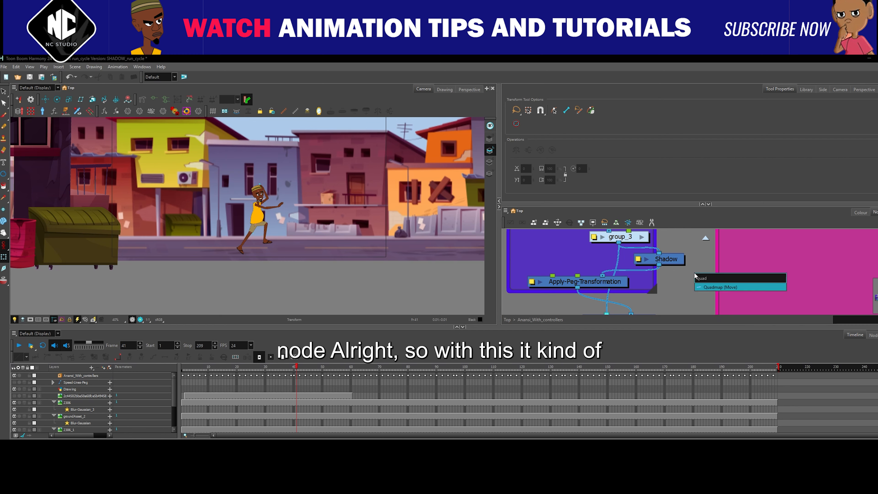
pyautogui.press('Return')
pyautogui.moveTo(769, 275)
pyautogui.mouseDown()
pyautogui.moveTo(607, 256)
pyautogui.moveTo(585, 282)
pyautogui.mouseUp()
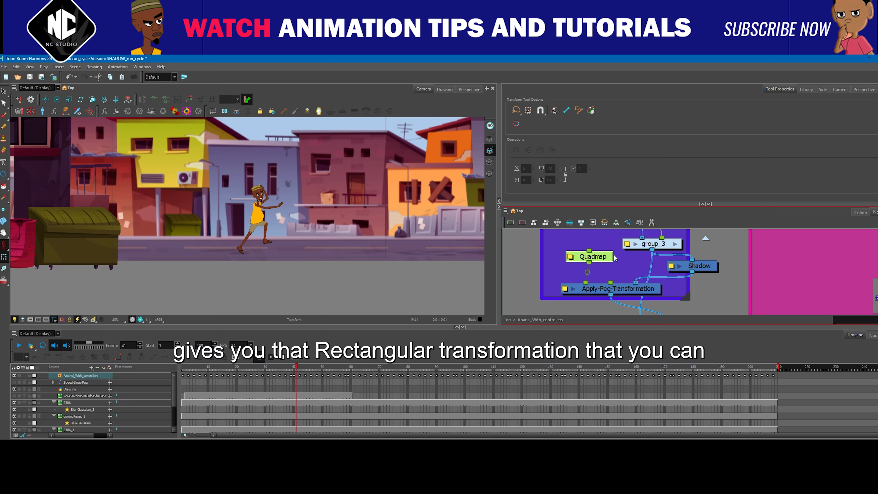
pyautogui.moveTo(614, 258); pyautogui.dragTo(605, 259)
pyautogui.click(753, 111)
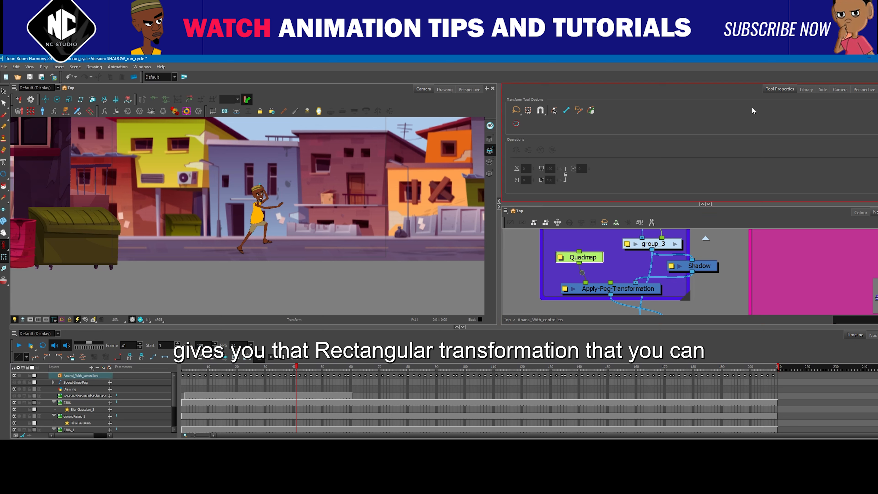
# Show the Quadmap's four-corner controls in the camera view
pyautogui.click(294, 193)
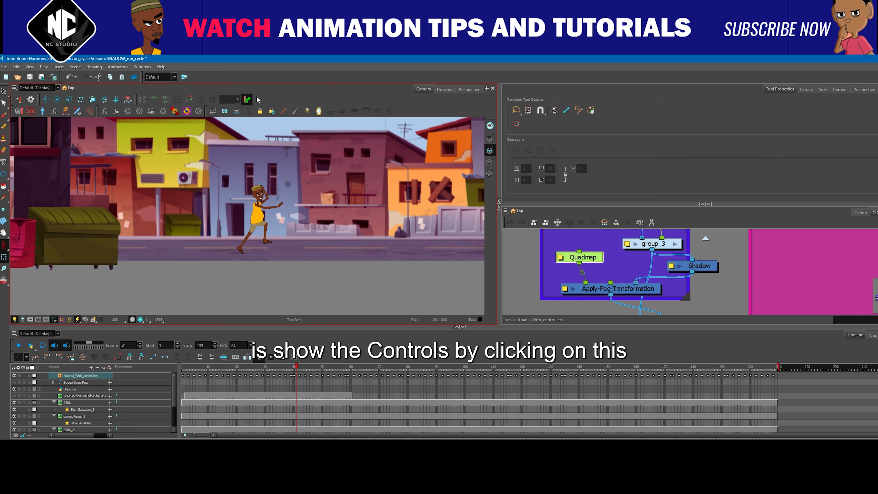
pyautogui.click(285, 114)
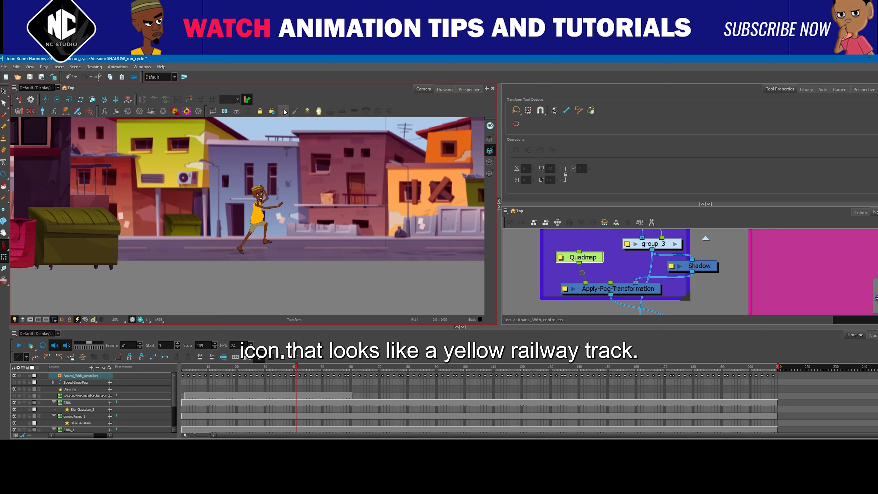
pyautogui.click(840, 90)
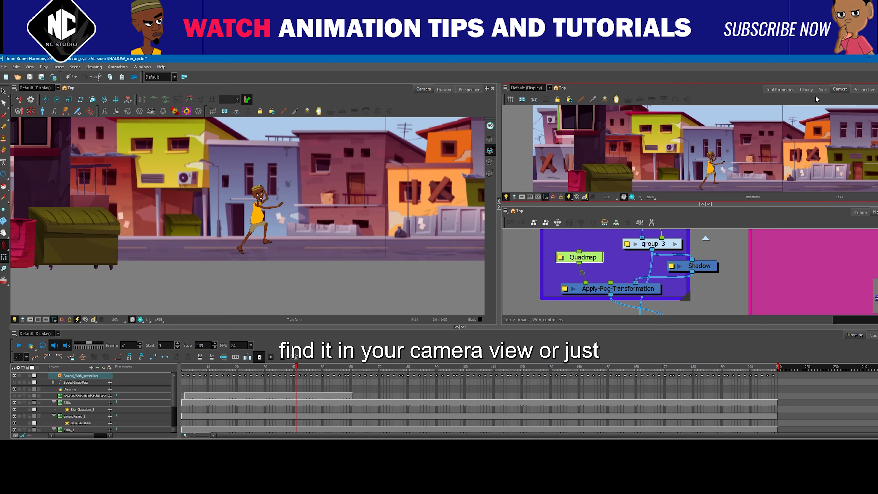
pyautogui.click(283, 111)
pyautogui.scroll(-2, 341, 144)
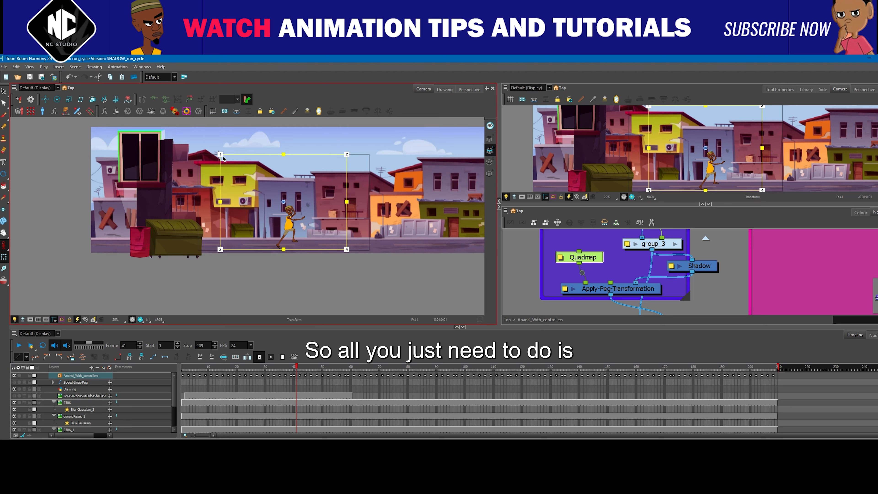
# Reshape the Quadmap's corners into a slanted perspective shape so the shadow lies behind the character from the feet
pyautogui.moveTo(220, 154); pyautogui.dragTo(204, 200)
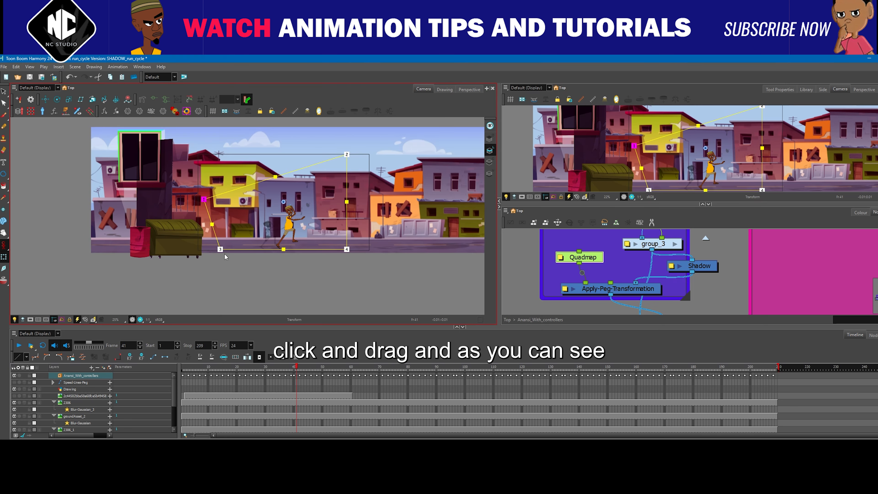
pyautogui.moveTo(220, 249); pyautogui.dragTo(242, 250)
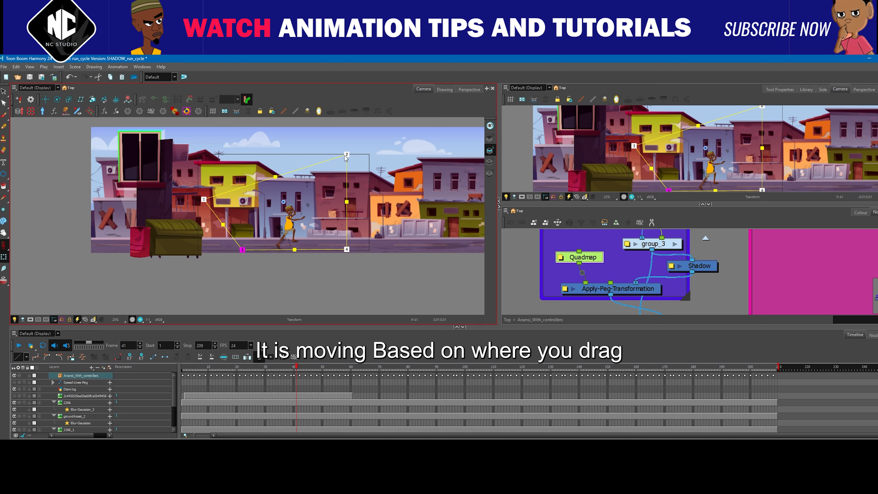
pyautogui.moveTo(346, 156); pyautogui.dragTo(348, 245)
pyautogui.moveTo(302, 184); pyautogui.dragTo(293, 197)
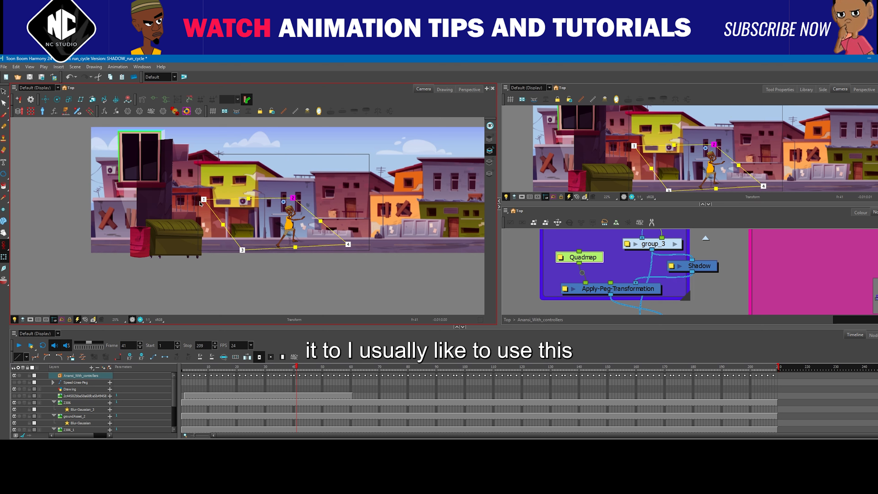
pyautogui.moveTo(204, 199); pyautogui.dragTo(197, 222)
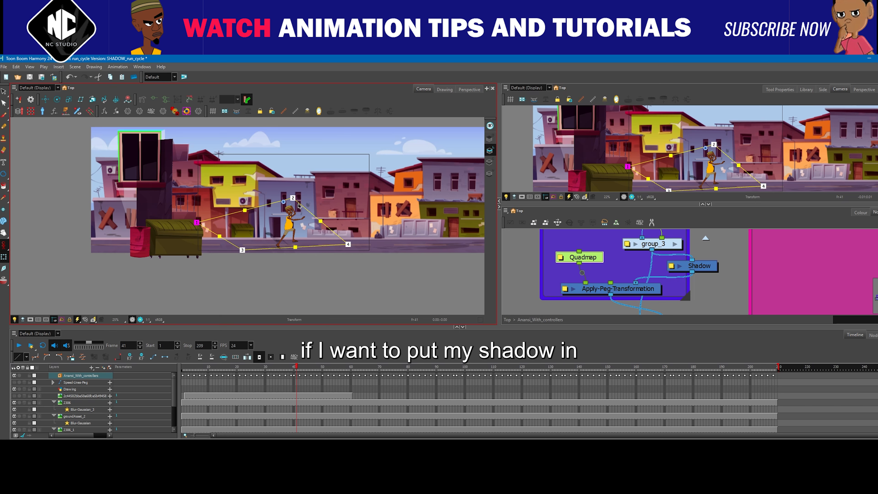
pyautogui.moveTo(293, 198); pyautogui.dragTo(276, 205)
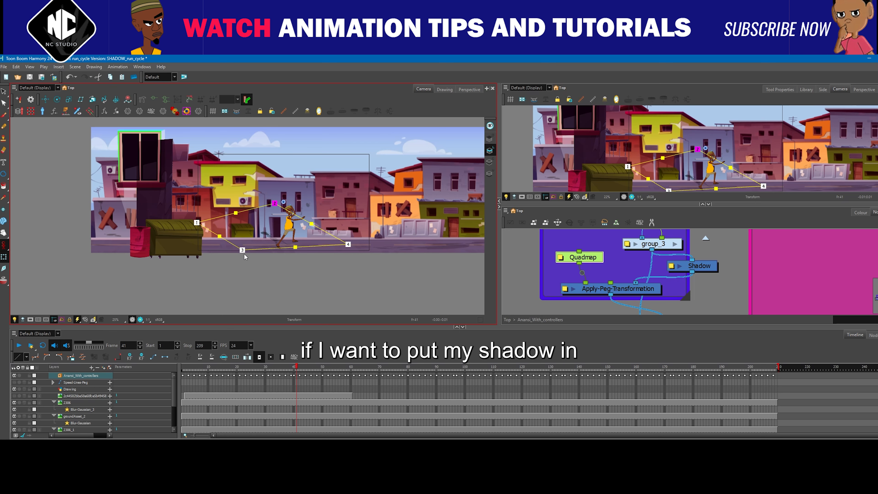
pyautogui.press('2')
pyautogui.press('2')
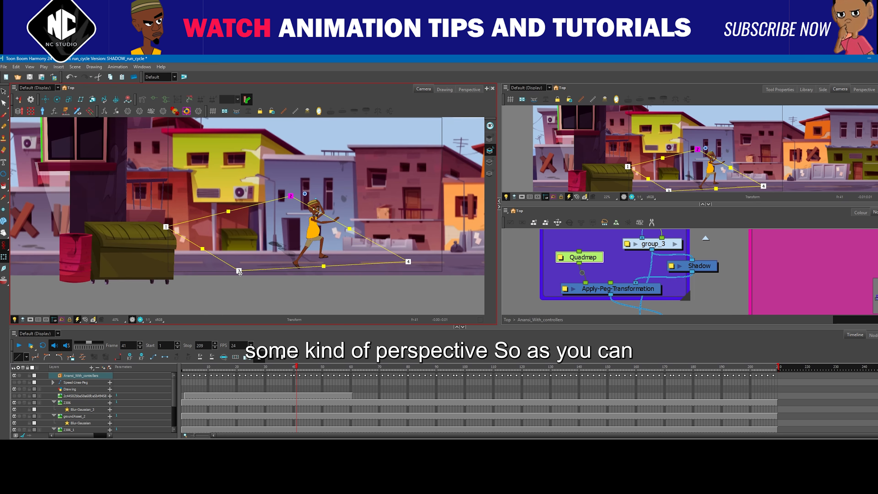
pyautogui.moveTo(240, 272); pyautogui.dragTo(241, 268)
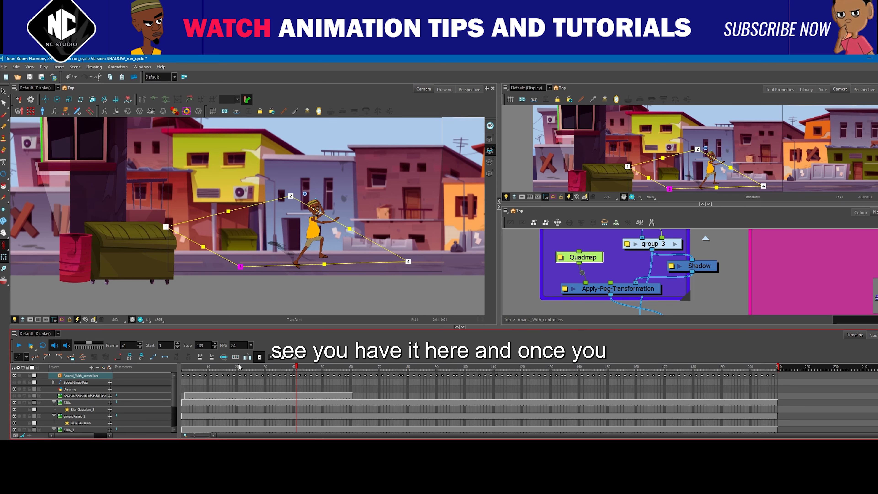
# Show the camera in render view and examine the slanted shadow up close
pyautogui.click(140, 319)
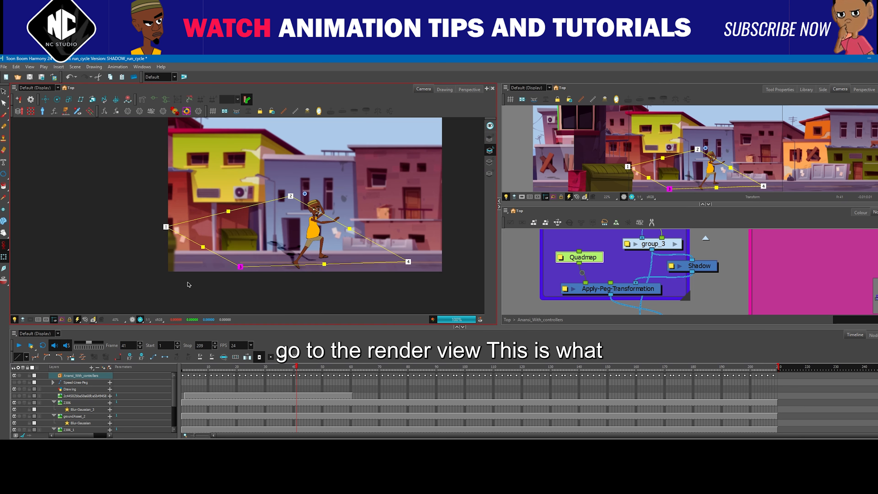
pyautogui.press('2')
pyautogui.press('2')
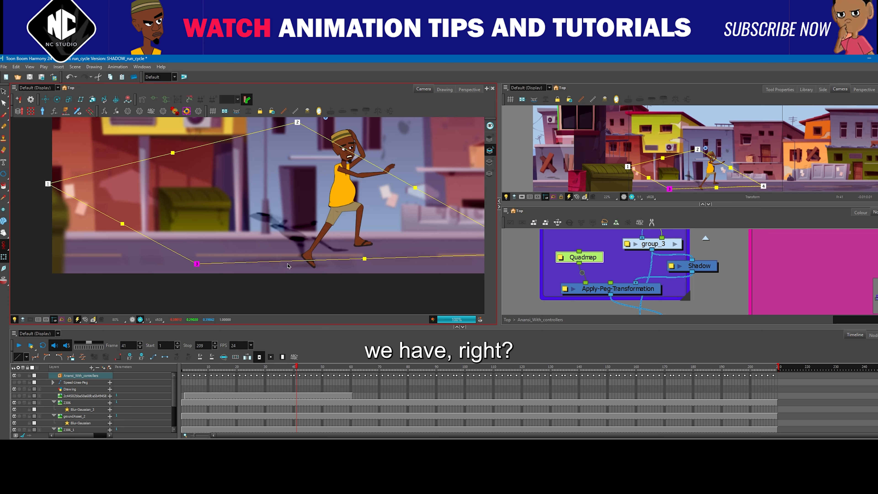
pyautogui.press('2')
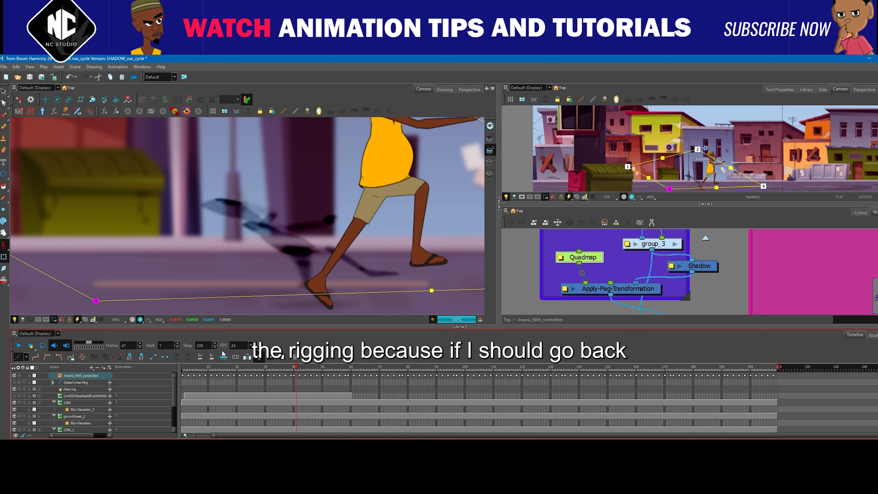
# Return the camera to the normal view, try moving the character's outstretched hand, and undo the move
pyautogui.click(132, 319)
pyautogui.scroll(-2, 292, 223)
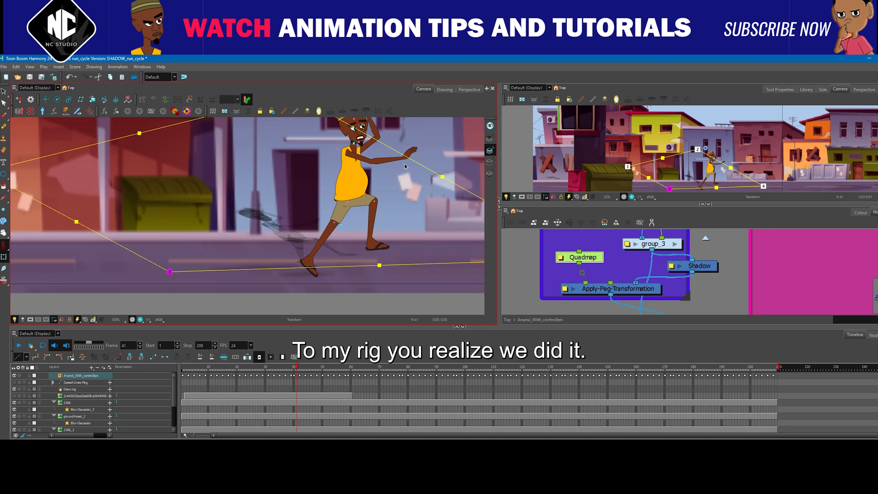
pyautogui.scroll(2, 405, 166)
pyautogui.click(408, 151)
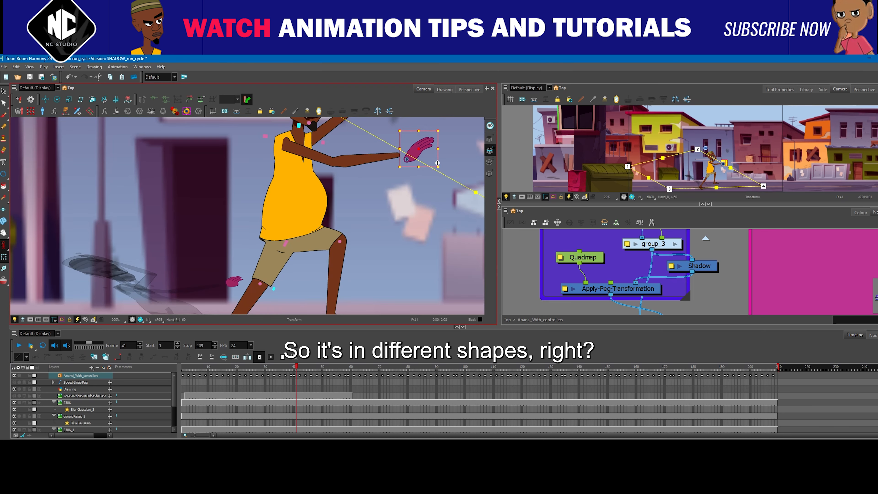
pyautogui.moveTo(438, 163); pyautogui.dragTo(470, 186)
pyautogui.hotkey('ctrl', 'z')
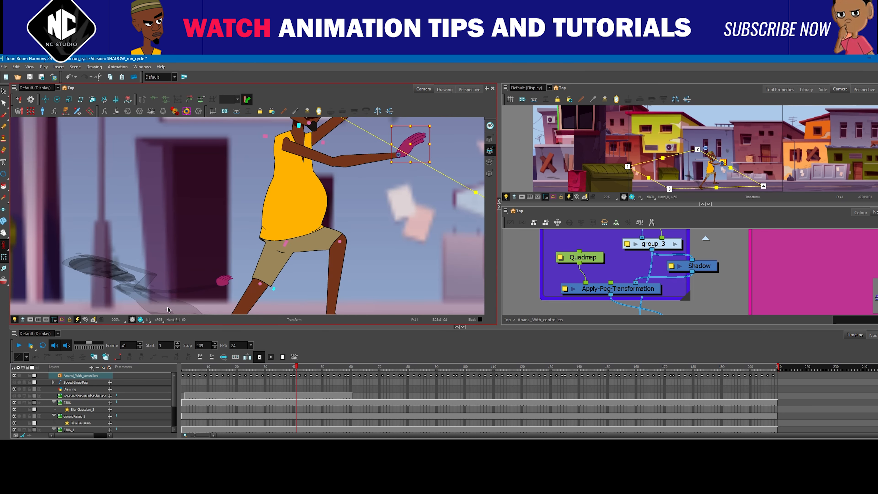
# Move group_3 and the Shadow node apart in the network to make room between them
pyautogui.click(659, 231)
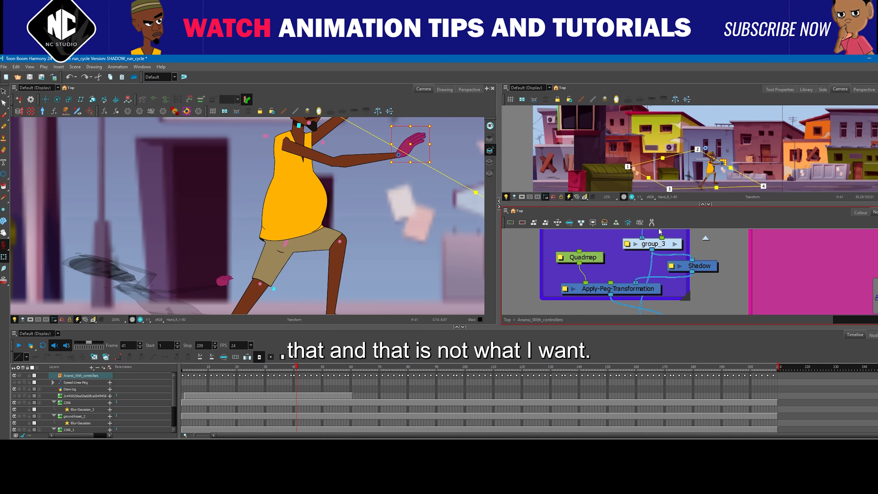
pyautogui.scroll(-4, 679, 263)
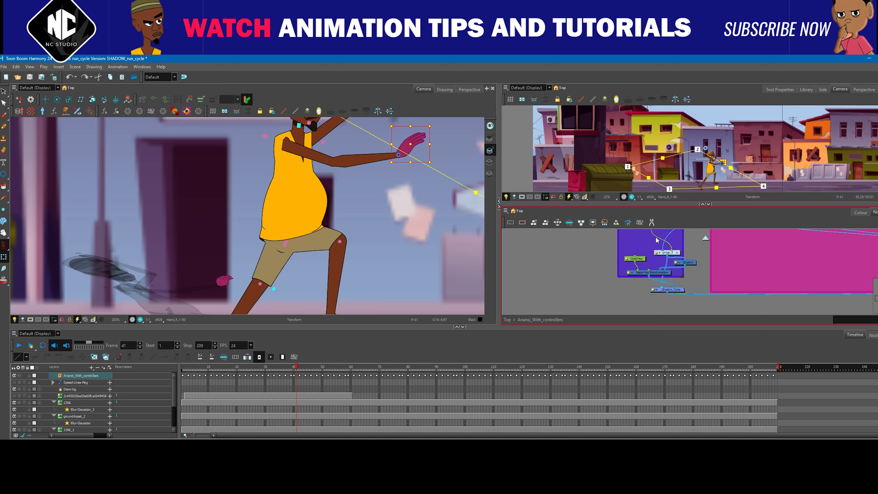
pyautogui.scroll(-1, 191, 270)
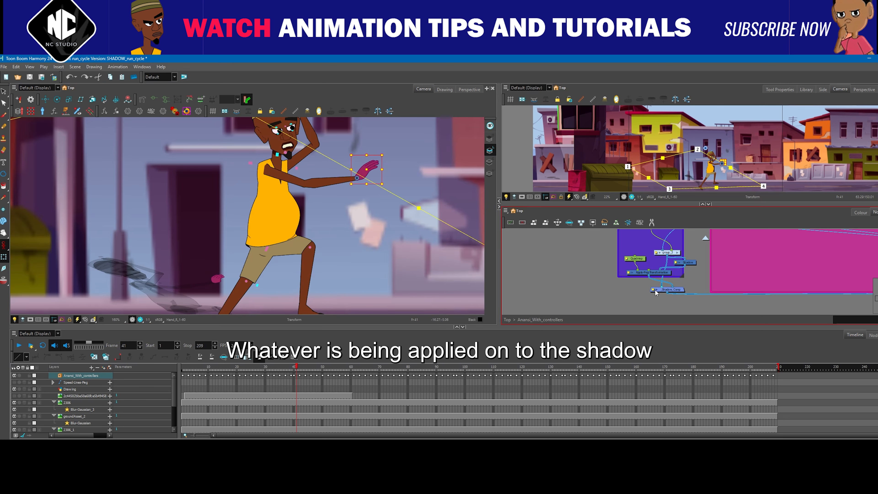
pyautogui.click(691, 274)
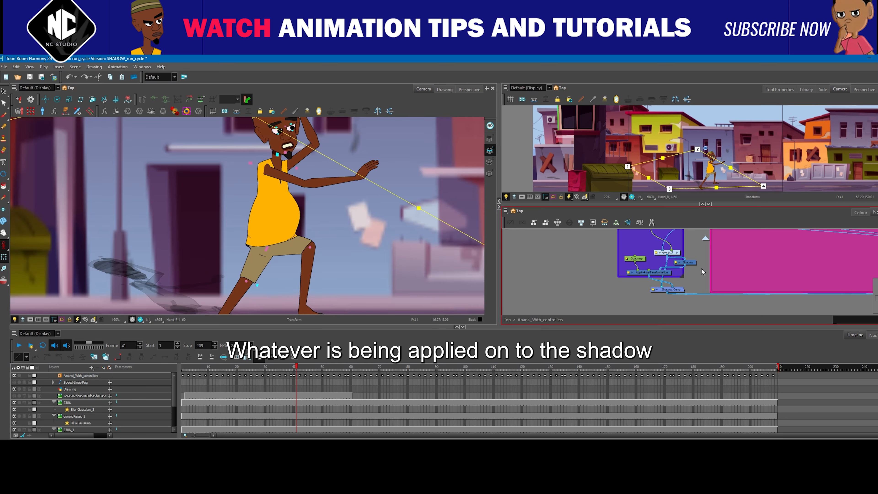
pyautogui.scroll(2, 691, 266)
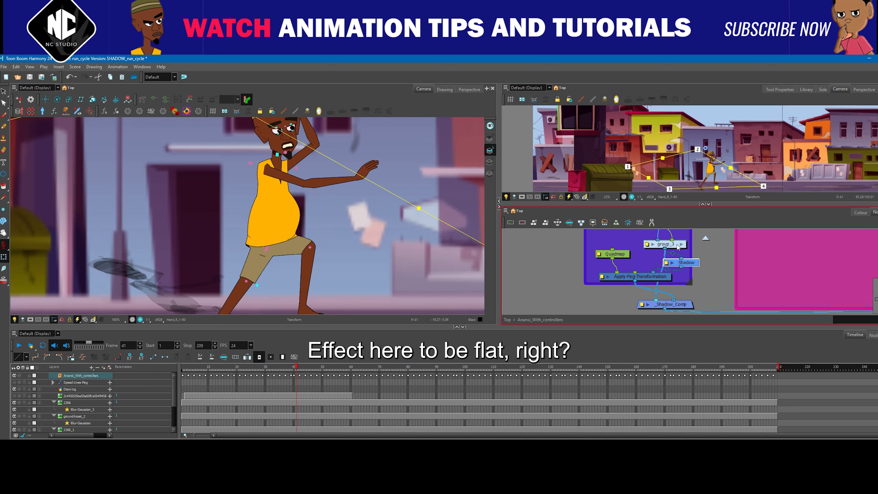
pyautogui.moveTo(677, 246); pyautogui.dragTo(678, 237)
pyautogui.moveTo(692, 266); pyautogui.dragTo(698, 264)
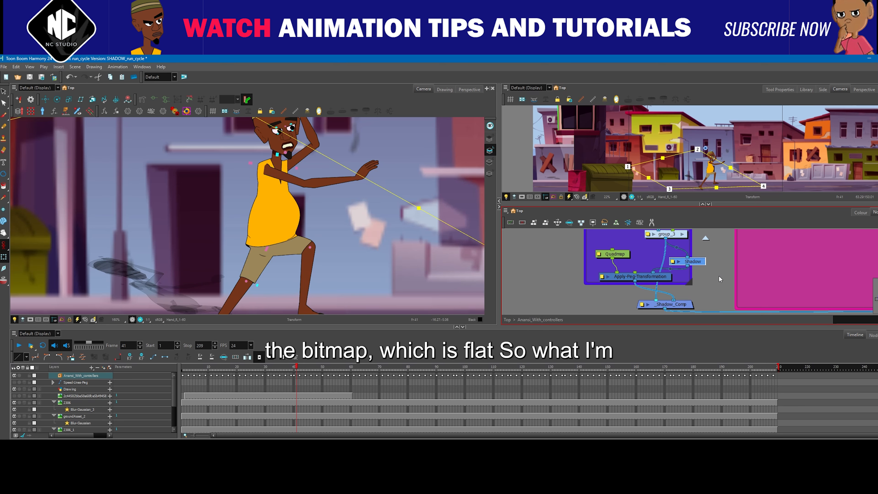
pyautogui.scroll(-2, 306, 208)
pyautogui.click(719, 285)
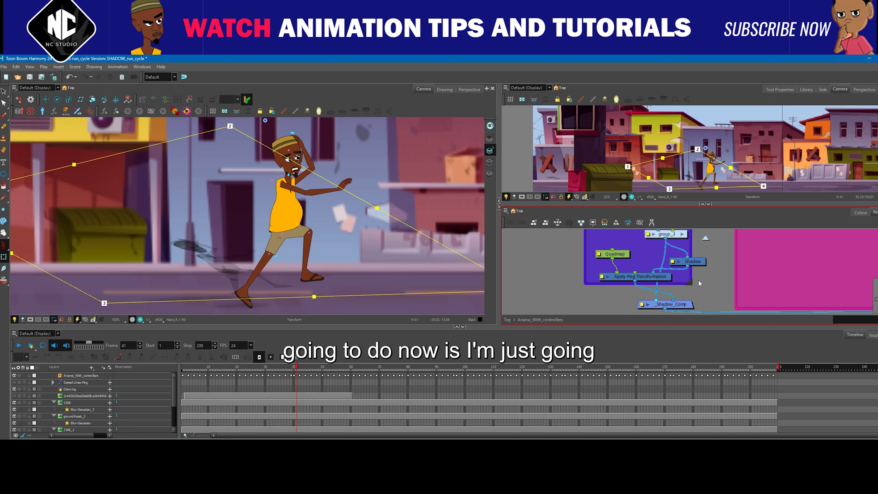
# Add a Composite node between group_3 and the Shadow node, and move the Apply-Peg-Transformation node further down
pyautogui.press('Tab')
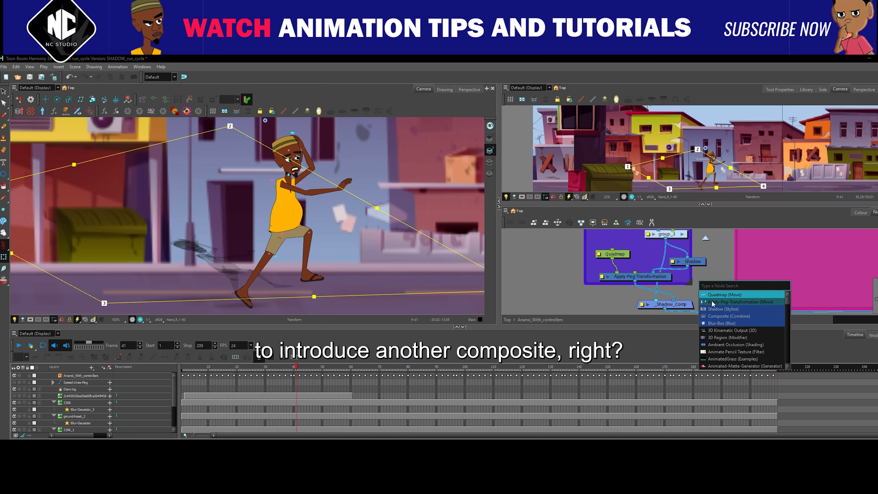
pyautogui.click(719, 318)
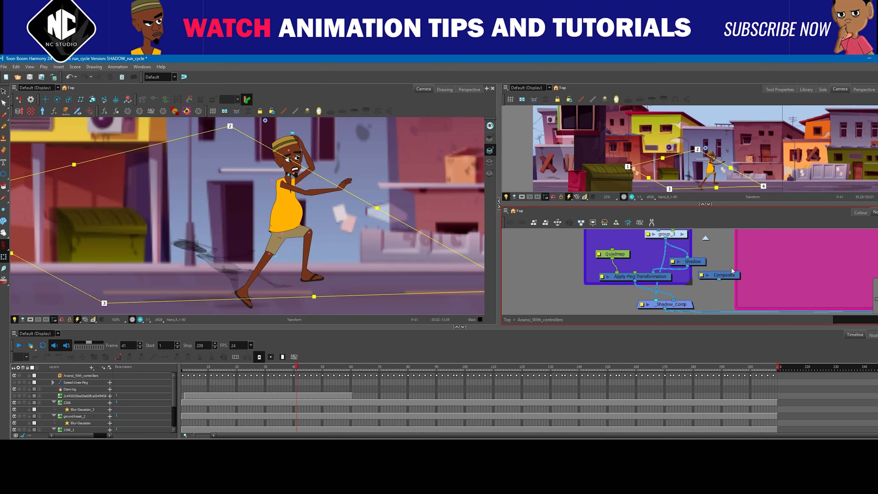
pyautogui.moveTo(719, 276); pyautogui.dragTo(691, 245)
pyautogui.moveTo(664, 276); pyautogui.dragTo(683, 320)
pyautogui.moveTo(700, 245)
pyautogui.mouseDown()
pyautogui.moveTo(684, 268)
pyautogui.moveTo(662, 254)
pyautogui.moveTo(684, 254)
pyautogui.mouseUp()
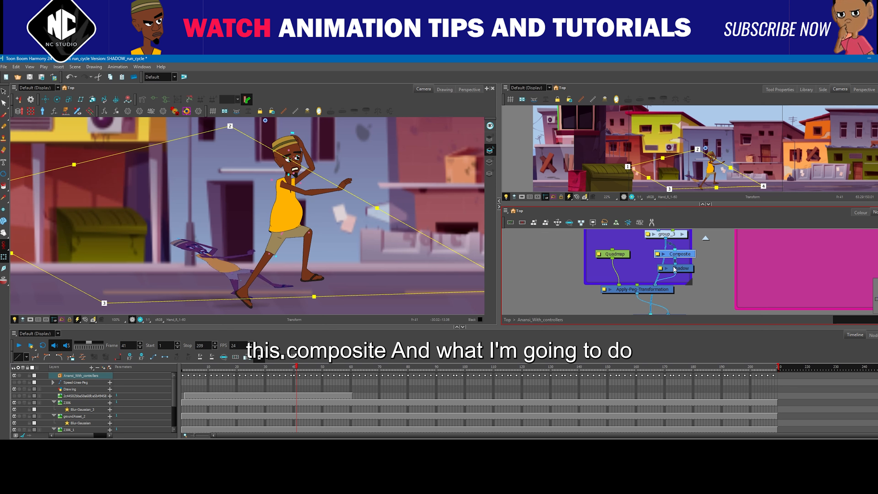
# Set the new Composite node's mode to As Seamless Bitmap
pyautogui.doubleClick(664, 255)
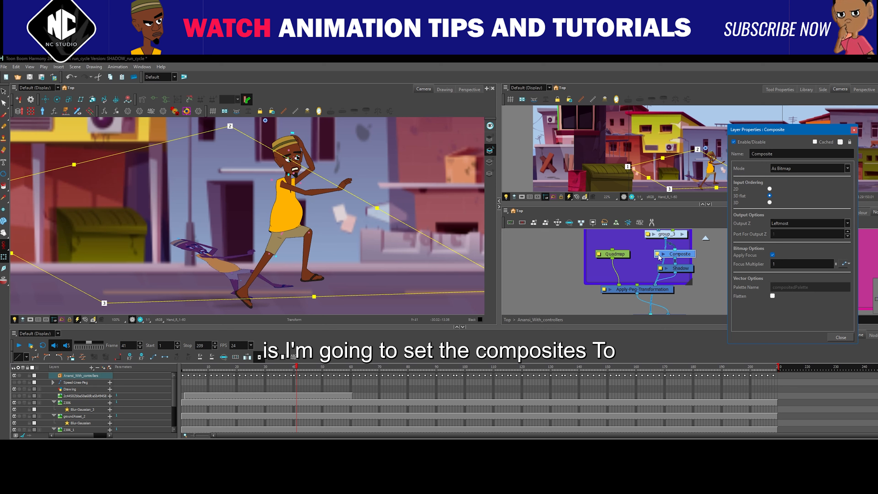
pyautogui.click(842, 169)
pyautogui.click(806, 184)
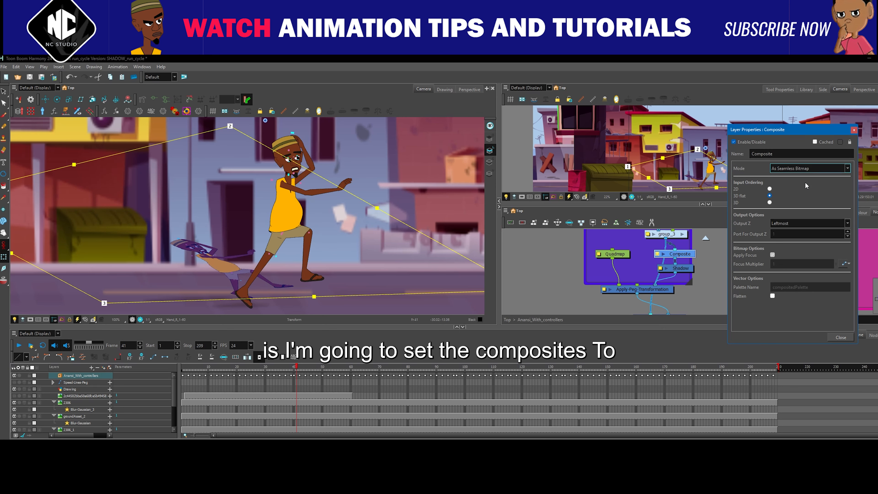
# Show the camera in render view and examine the flattened shadow behind the character's legs
pyautogui.click(419, 306)
pyautogui.scroll(-2, 244, 272)
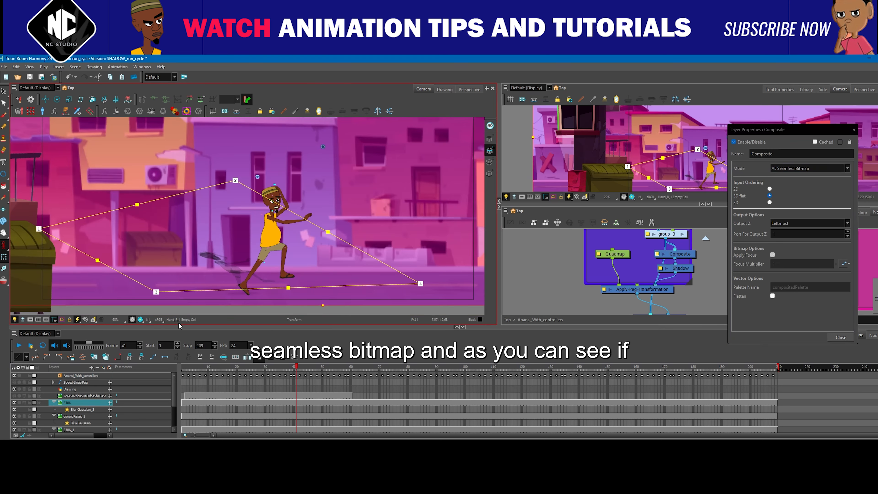
pyautogui.click(140, 319)
pyautogui.scroll(6, 231, 267)
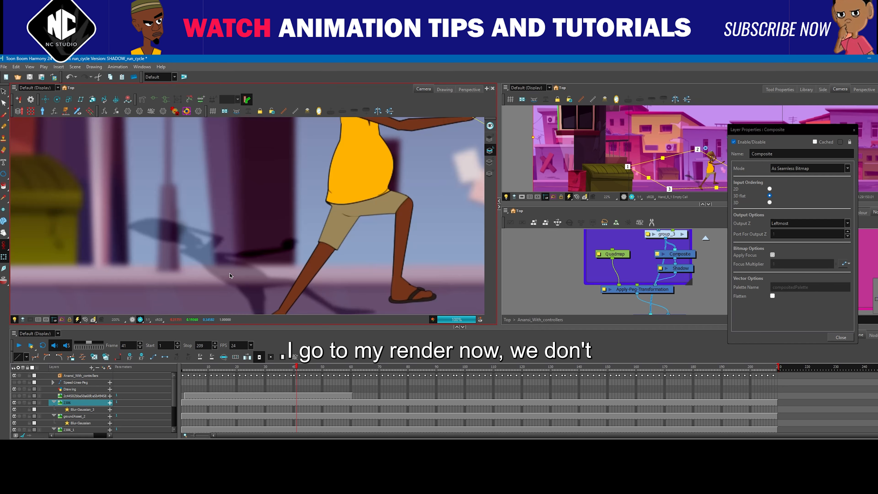
# Close the Composite properties, and set the Shadow node's radius to 6.2 and its intensity to 2.6
pyautogui.scroll(-5, 229, 243)
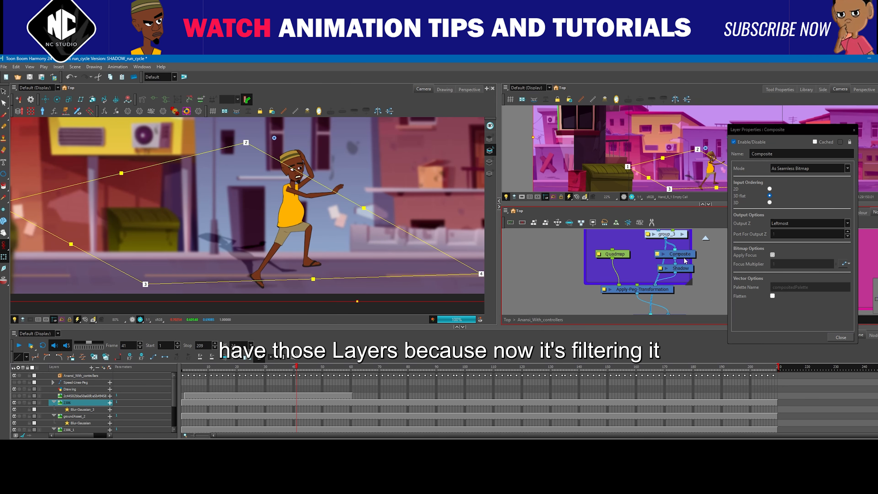
pyautogui.click(853, 130)
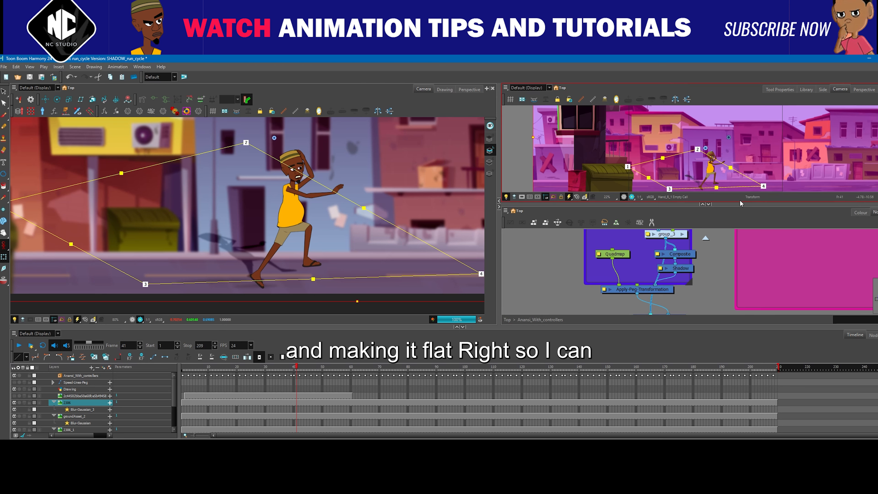
pyautogui.scroll(2, 658, 279)
pyautogui.click(628, 271)
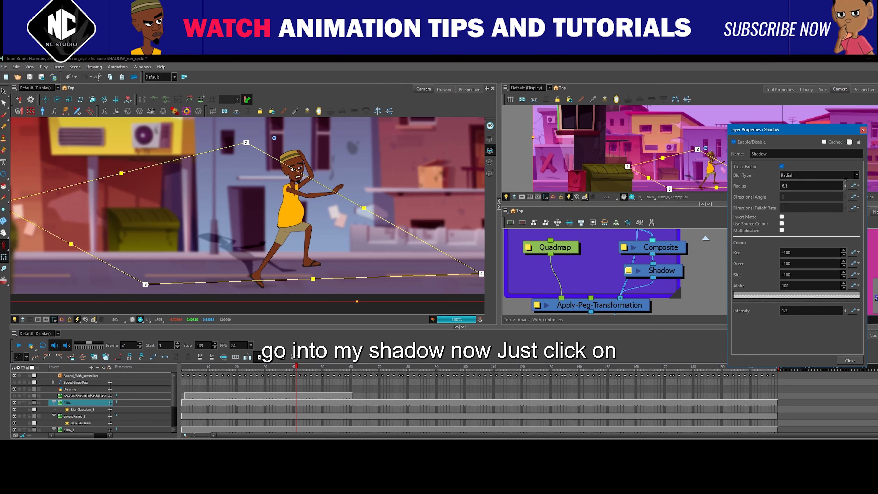
pyautogui.moveTo(845, 179); pyautogui.dragTo(845, 178)
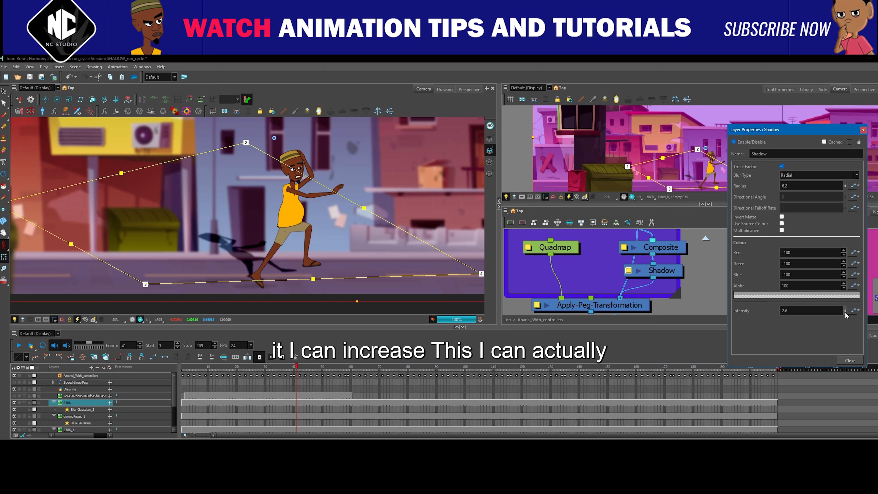
# Change the Shadow node's colour to blue in the colour picker
pyautogui.click(789, 298)
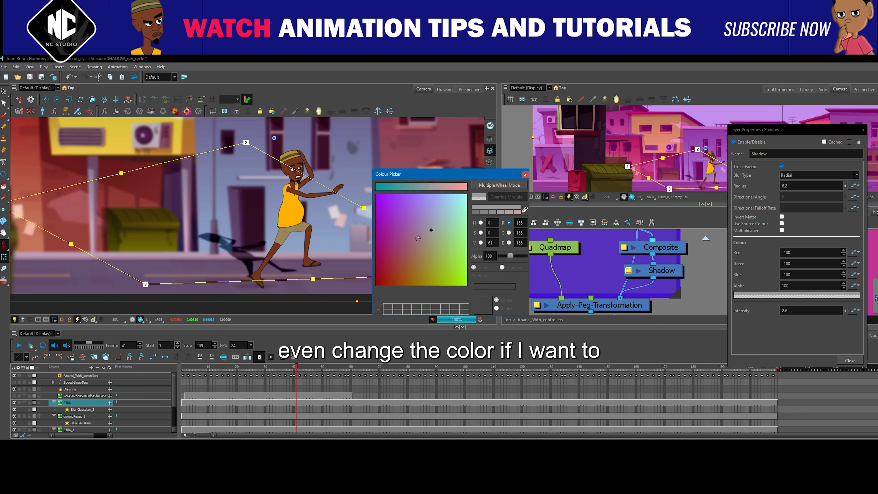
pyautogui.click(388, 269)
pyautogui.moveTo(446, 236)
pyautogui.mouseDown()
pyautogui.moveTo(429, 247)
pyautogui.moveTo(458, 199)
pyautogui.mouseUp()
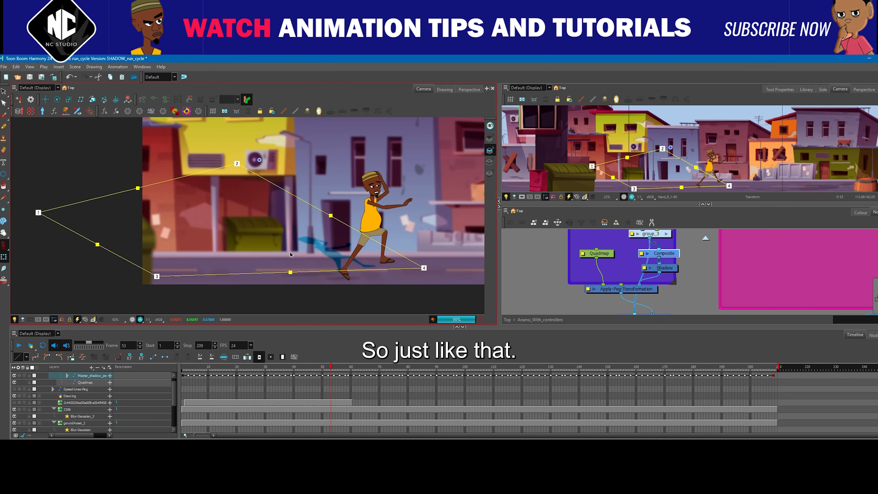
# Save the scene, and delete the Quadmap node connected to Apply-Peg-Transformation
pyautogui.click(338, 370)
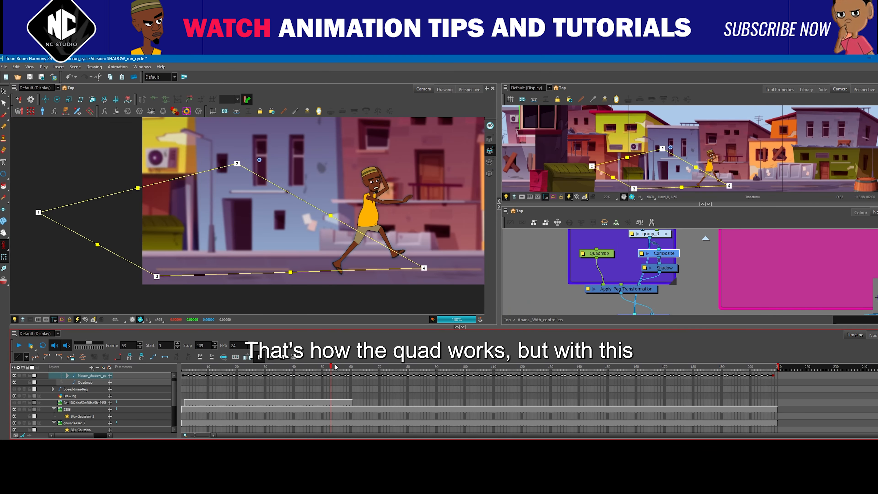
pyautogui.hotkey('ctrl', 's')
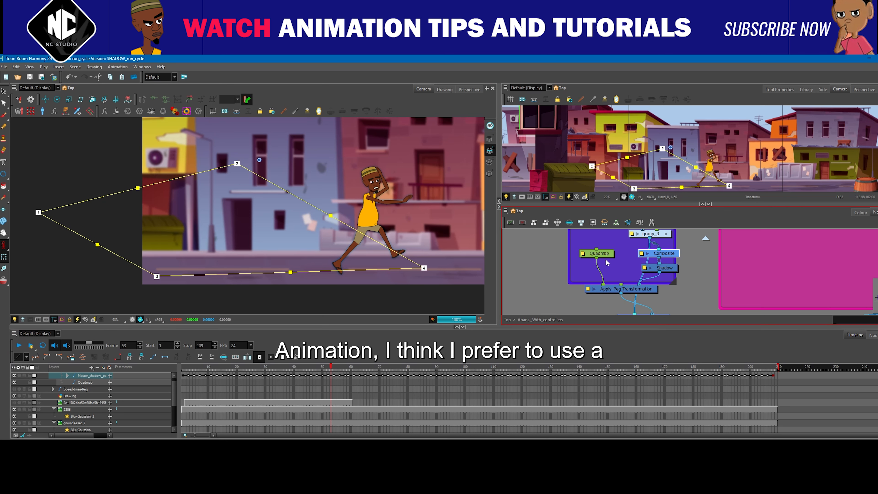
pyautogui.scroll(-2, 605, 266)
pyautogui.press('Delete')
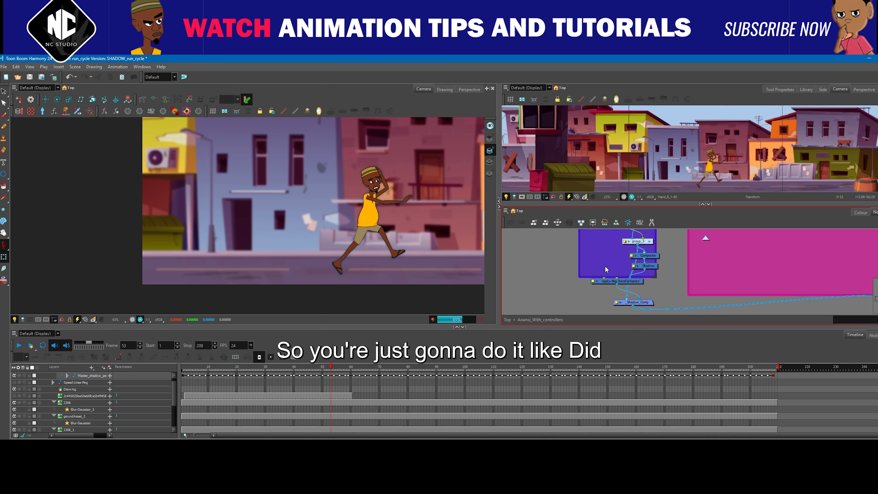
# Take the camera out of render view and add a peg above the Apply-Peg-Transformation node's transformation port
pyautogui.click(132, 319)
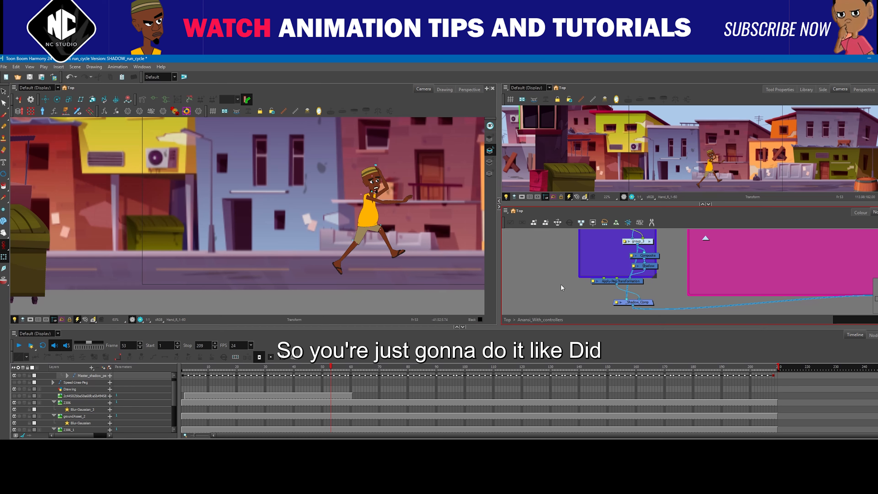
pyautogui.scroll(2, 614, 278)
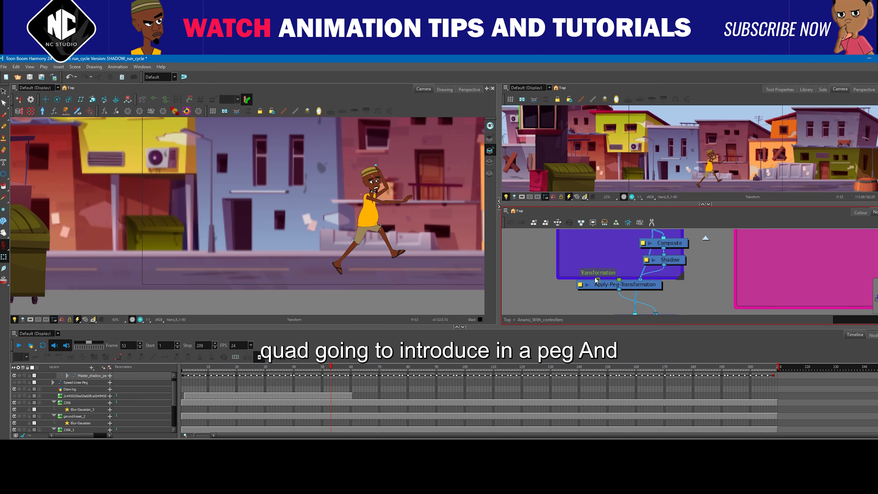
pyautogui.hotkey('ctrl', 'p')
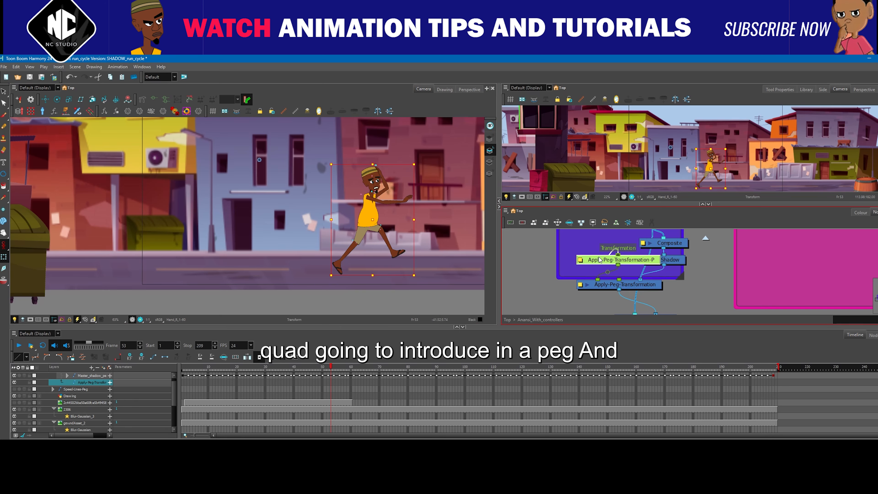
pyautogui.moveTo(632, 265); pyautogui.dragTo(599, 261)
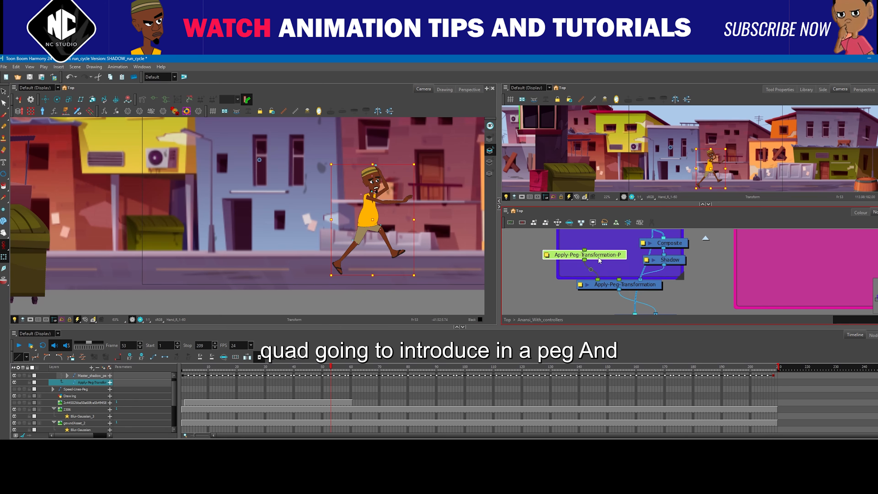
# Rename the new peg as Sh_peg and place it just above the Apply-Peg-Transformation node
pyautogui.click(547, 256)
pyautogui.moveTo(807, 154); pyautogui.dragTo(764, 154)
pyautogui.press('BackSpace')
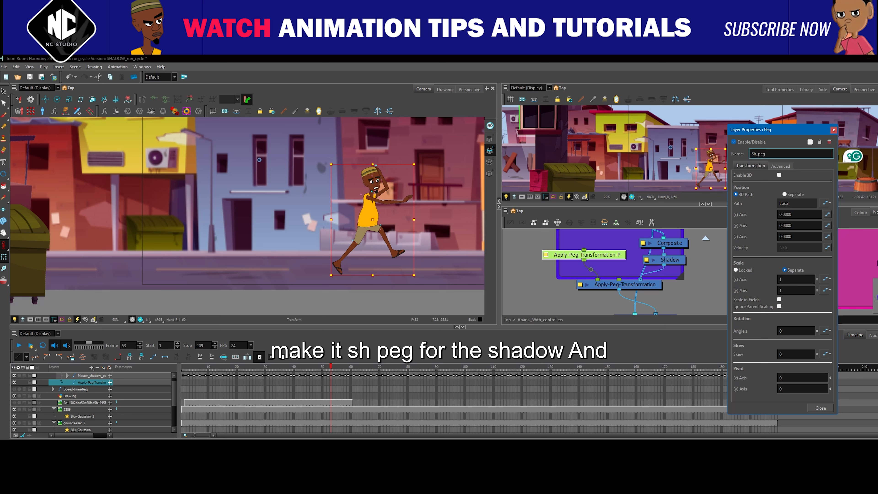
pyautogui.click(820, 408)
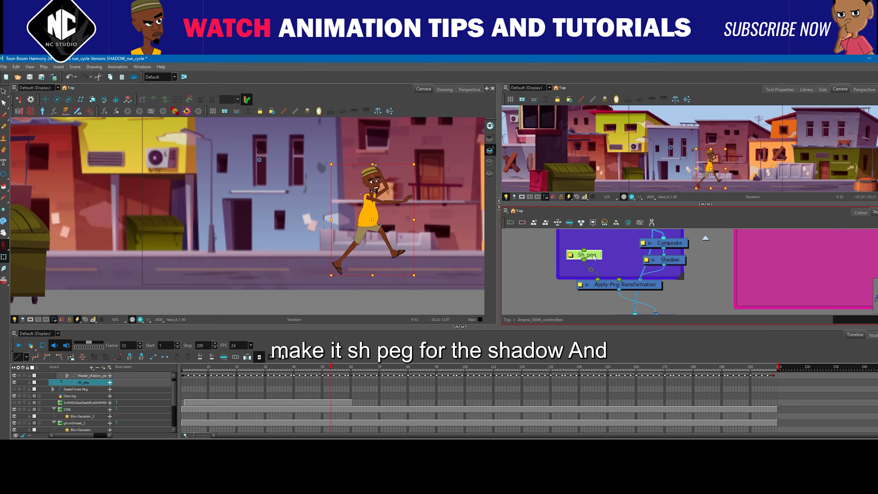
pyautogui.moveTo(599, 259); pyautogui.dragTo(598, 256)
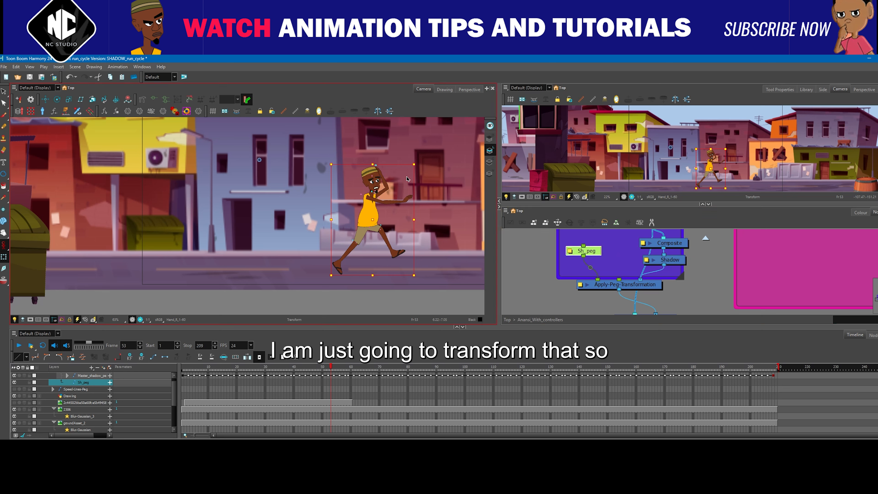
pyautogui.scroll(-2, 605, 260)
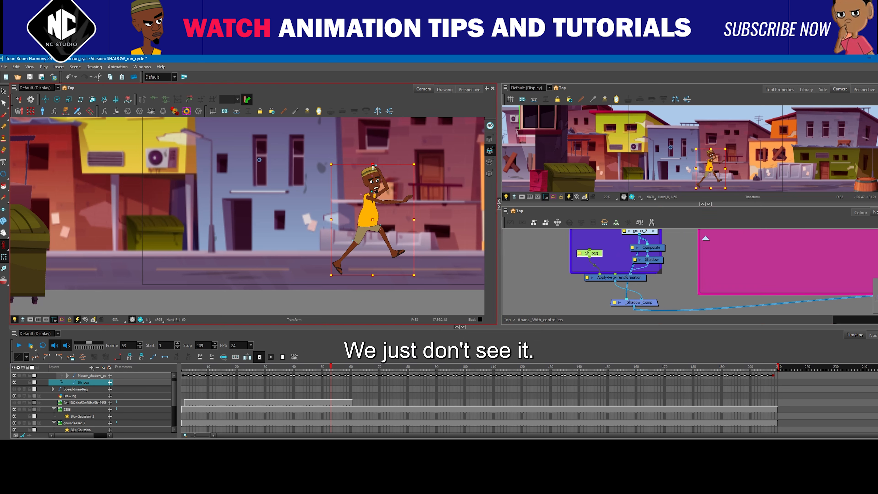
pyautogui.moveTo(373, 165); pyautogui.dragTo(373, 308)
pyautogui.hotkey('ctrl', 'z')
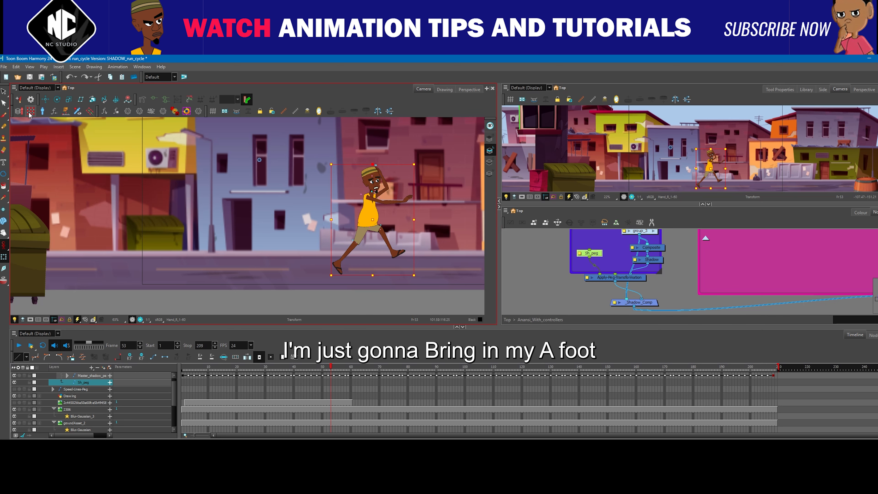
# Move Sh_peg's pivot to the character's hips and squash the shadow vertically down to the leg area
pyautogui.click(45, 100)
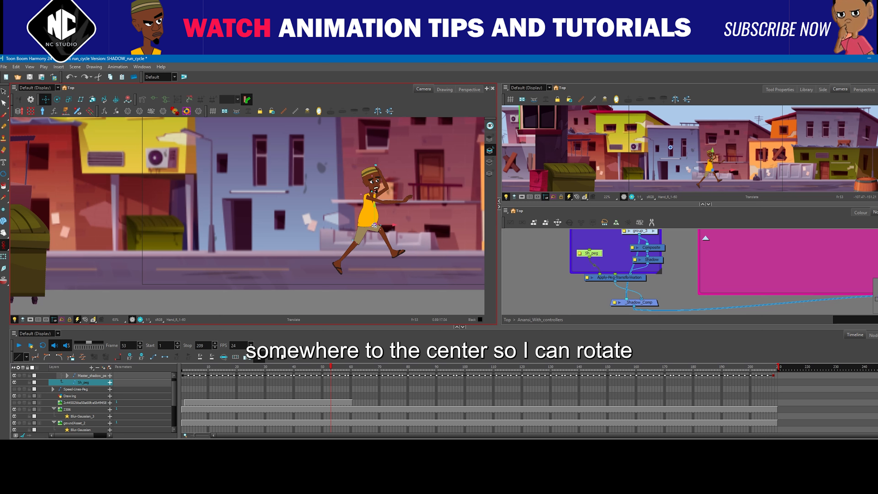
pyautogui.click(3, 257)
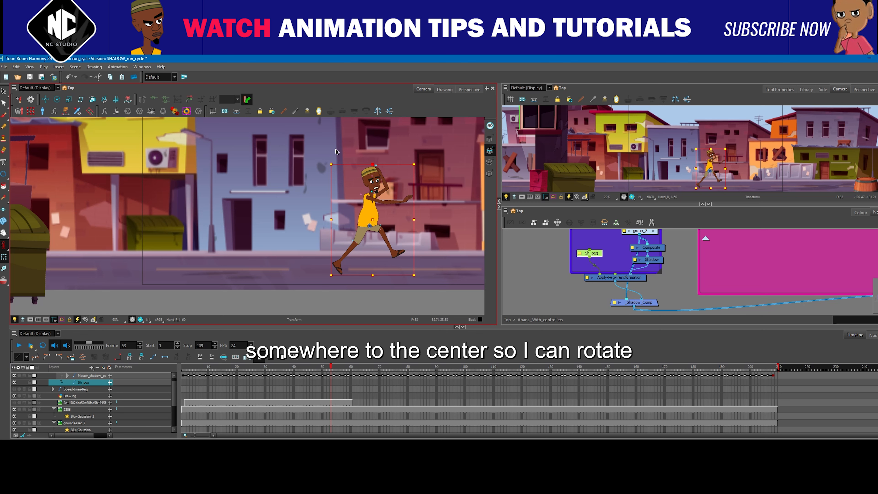
pyautogui.moveTo(373, 165); pyautogui.dragTo(377, 255)
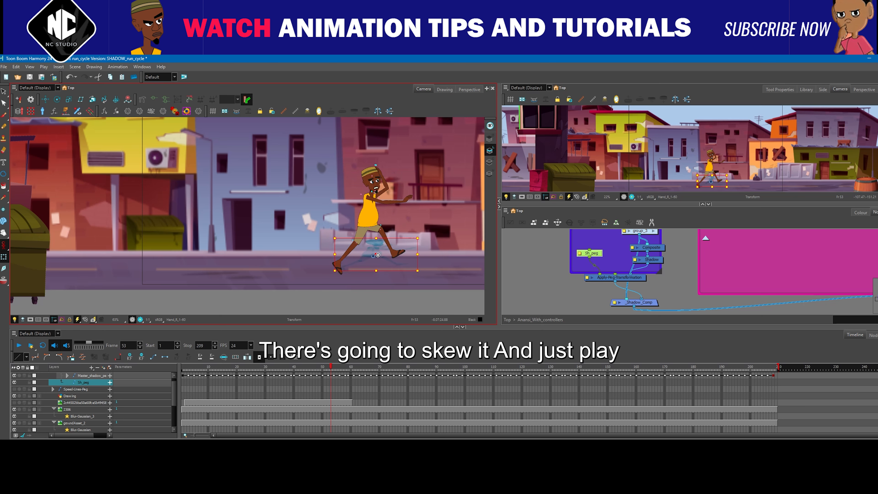
# Play the run cycle from around frame 19 and examine how the squashed shadow follows the character
pyautogui.scroll(-4, 439, 273)
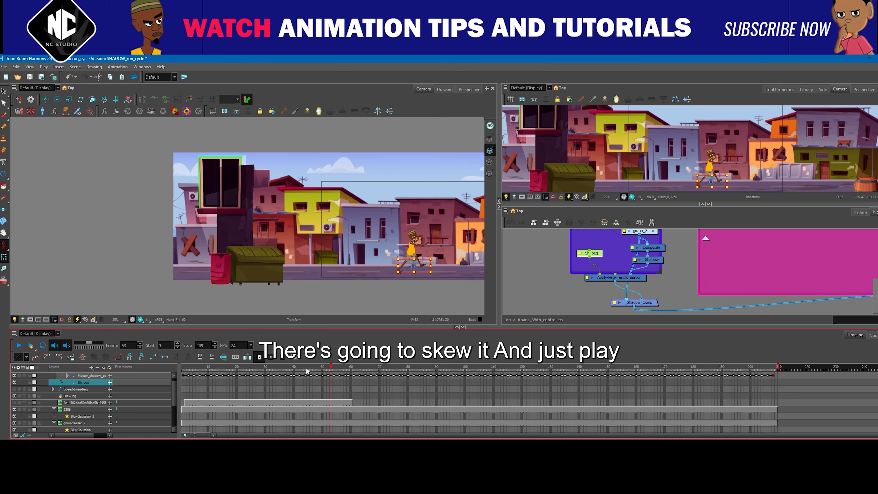
pyautogui.moveTo(334, 367); pyautogui.dragTo(236, 372)
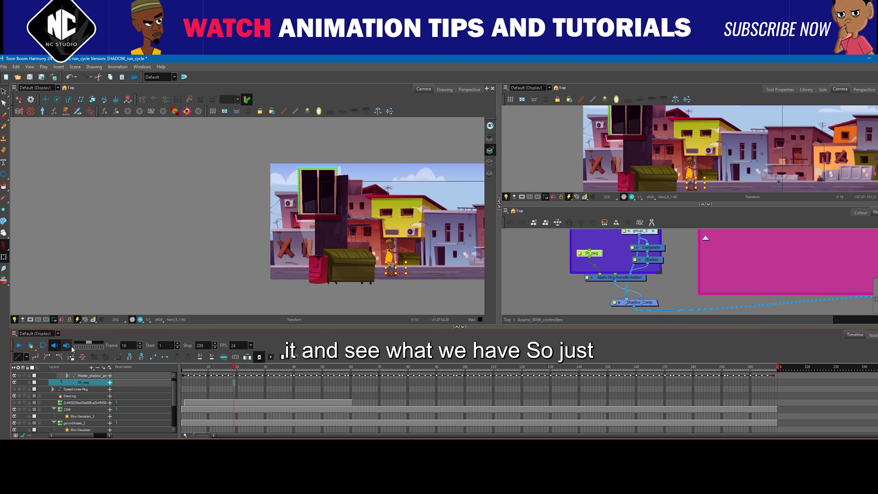
pyautogui.click(19, 345)
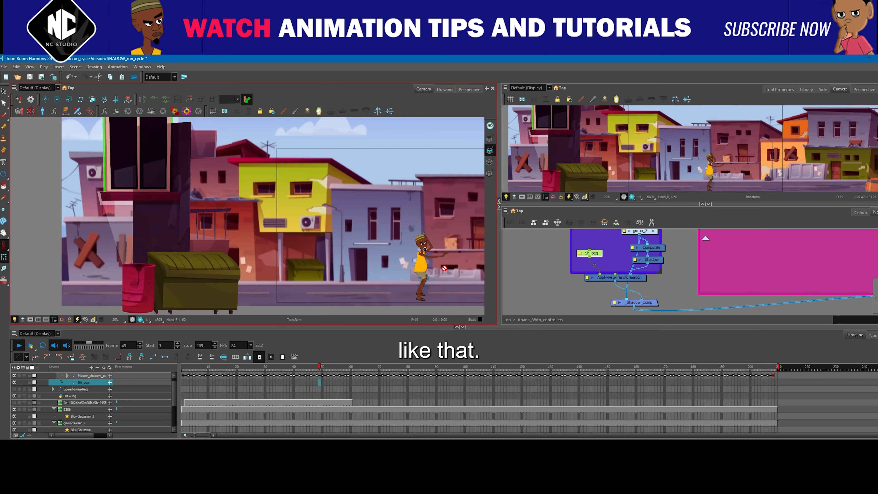
pyautogui.scroll(-2, 444, 268)
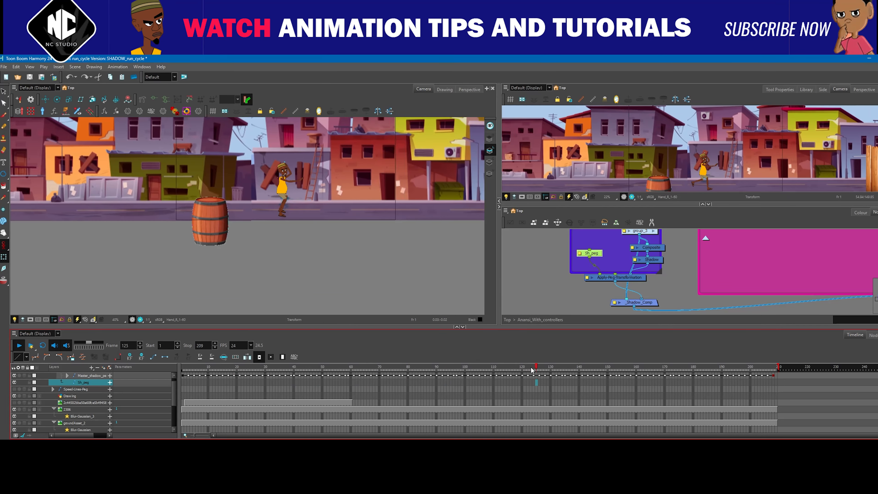
pyautogui.click(525, 368)
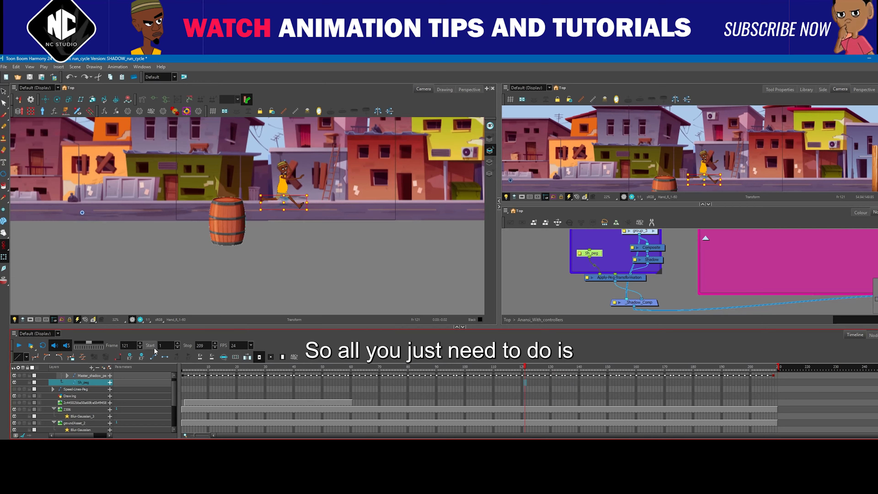
# Render the scene and play the rendered frames to check the shadow during the run
pyautogui.click(31, 346)
pyautogui.click(464, 254)
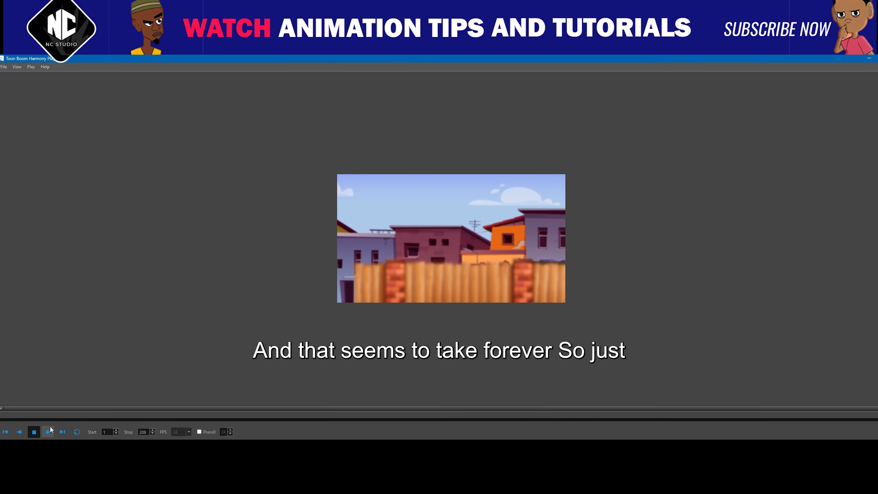
pyautogui.click(49, 434)
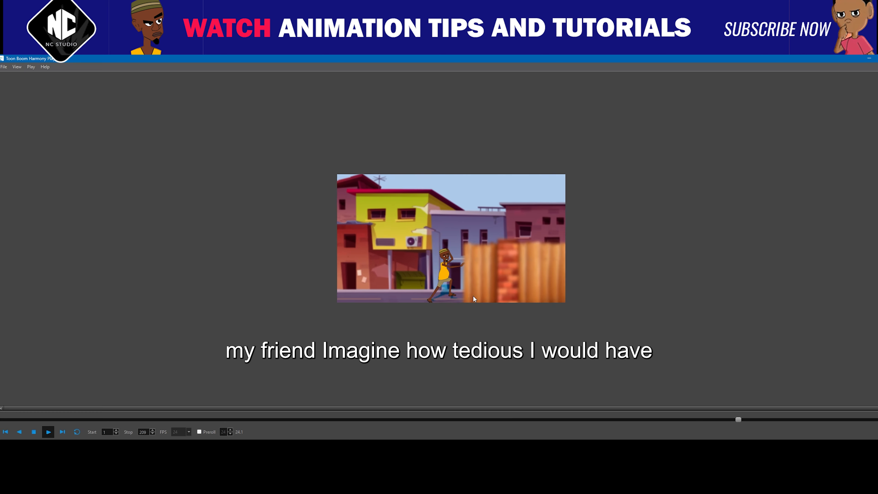
pyautogui.click(48, 432)
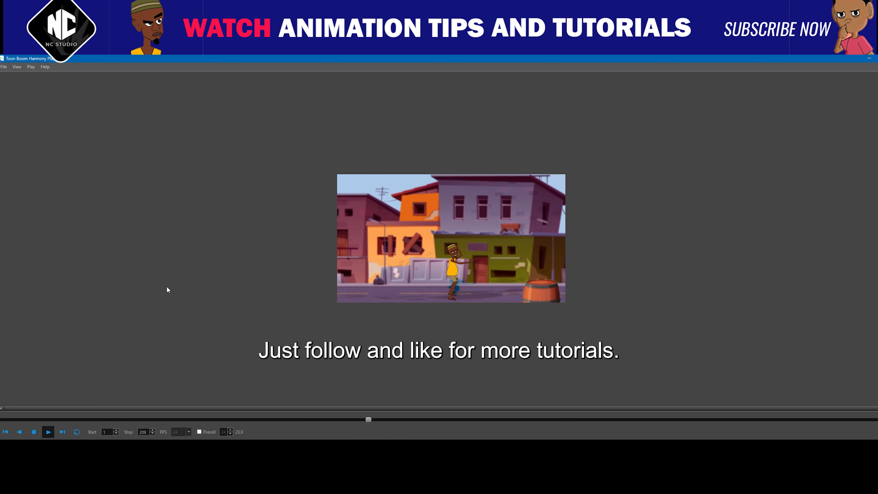
# Stop the rendered playback, enable looping and replay the run cycle
pyautogui.click(33, 432)
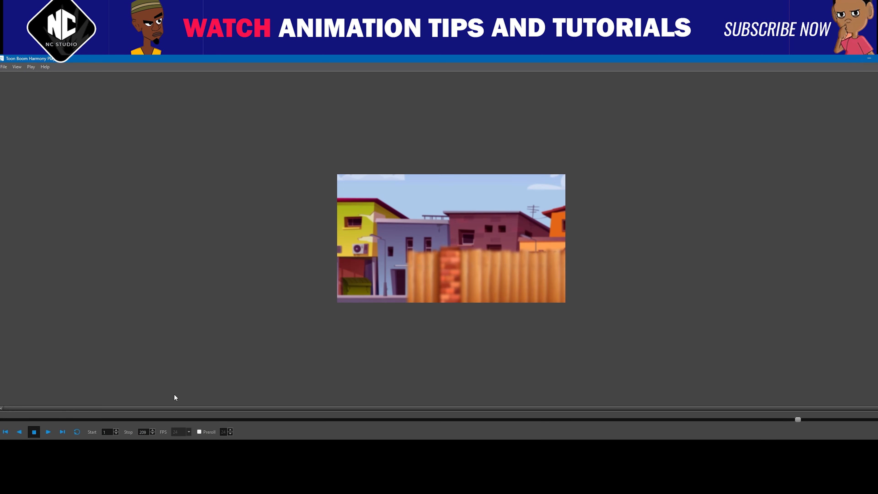
pyautogui.click(48, 431)
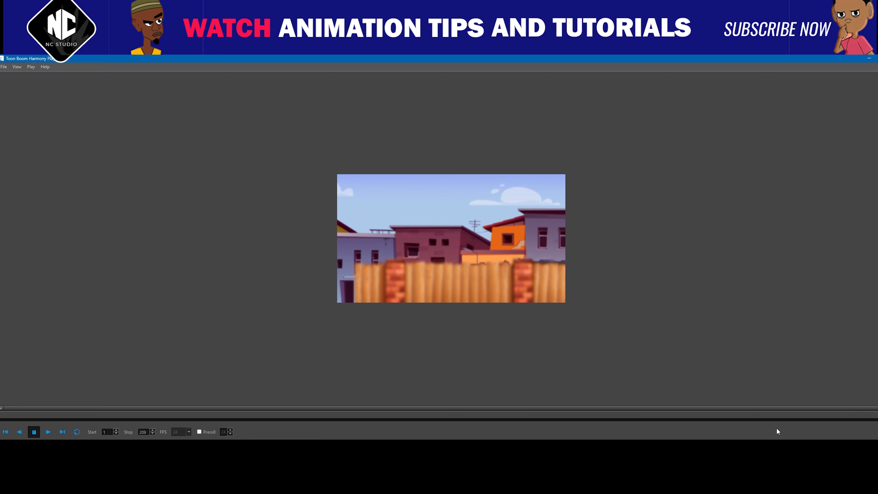
pyautogui.click(76, 432)
pyautogui.click(48, 432)
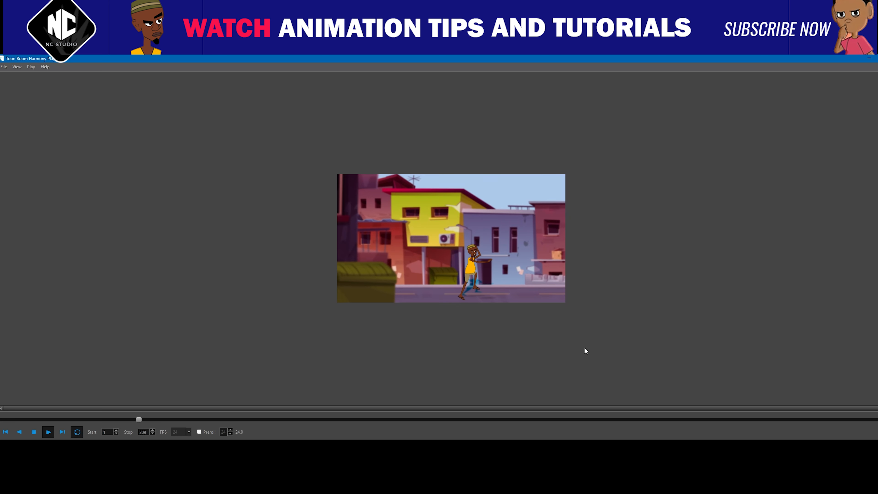